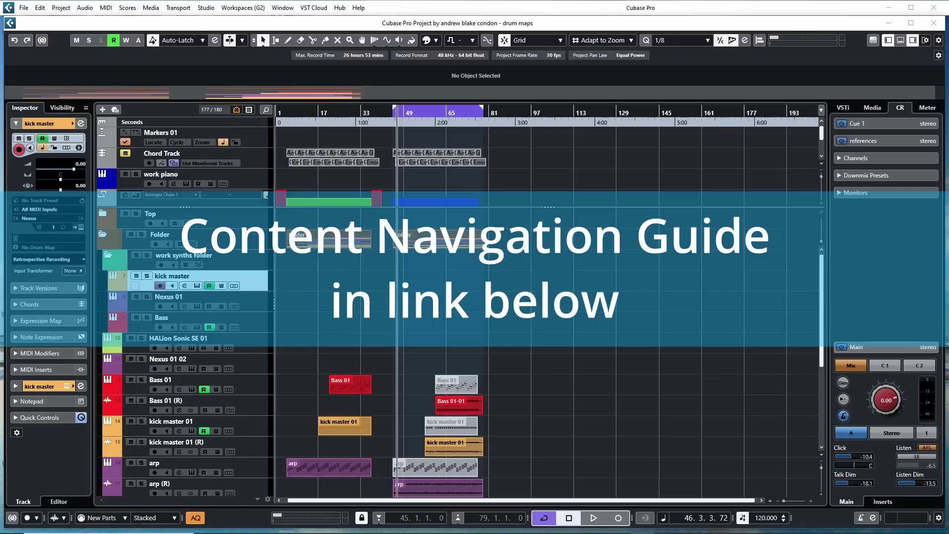
Step: Open the Drum Map Setup for the kick master track and reposition its window over the middle of the project
{"action": "mouse_move", "coordinate": [763, 530]}
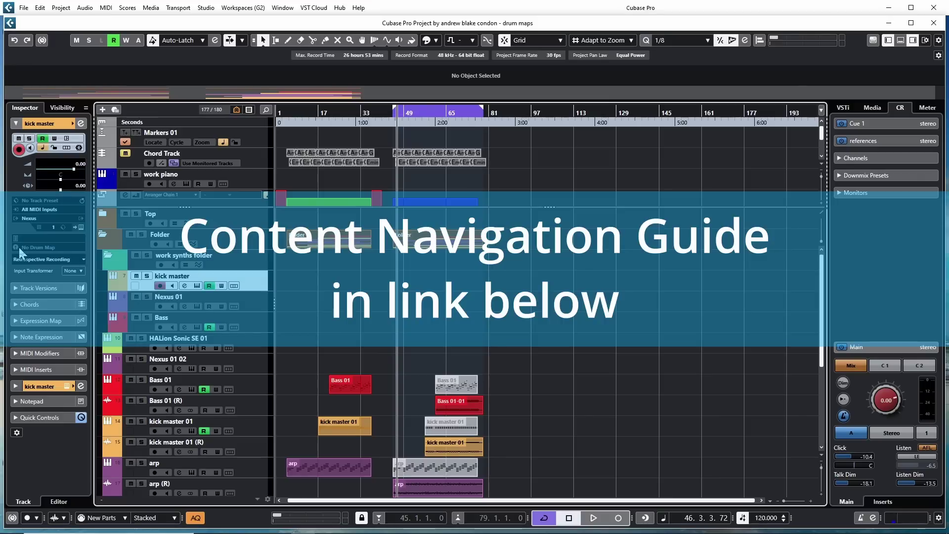
{"action": "left_click", "coordinate": [37, 248]}
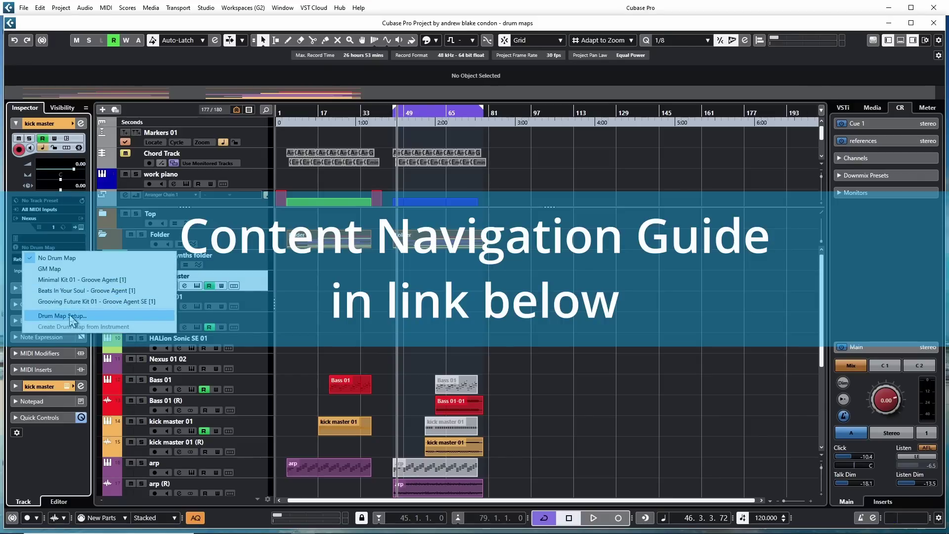
{"action": "left_click", "coordinate": [73, 316]}
{"action": "left_click_drag", "start_coordinate": [414, 108], "coordinate": [499, 207]}
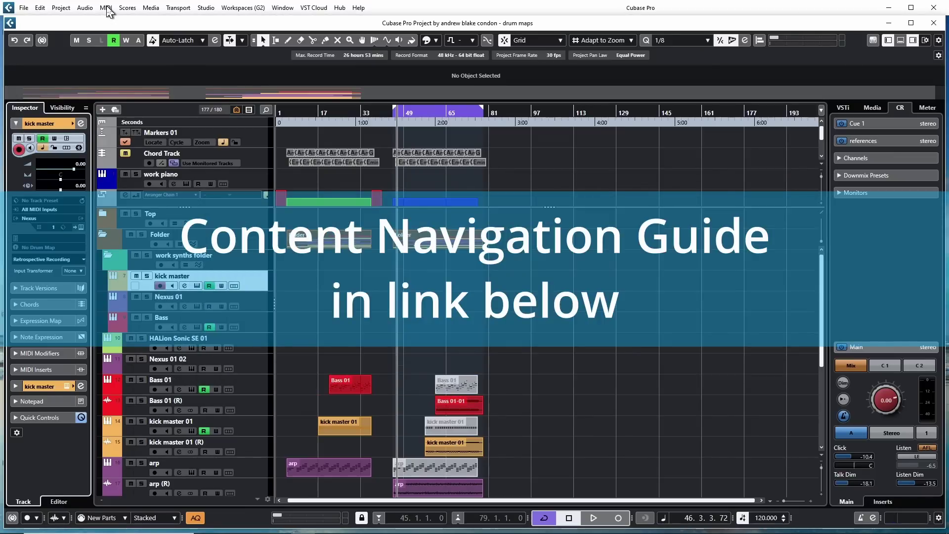
Step: Reopen the Drum Map Setup and view the Grooving Future Kit 01 and Beats In Your Soul maps
{"action": "left_click", "coordinate": [107, 8]}
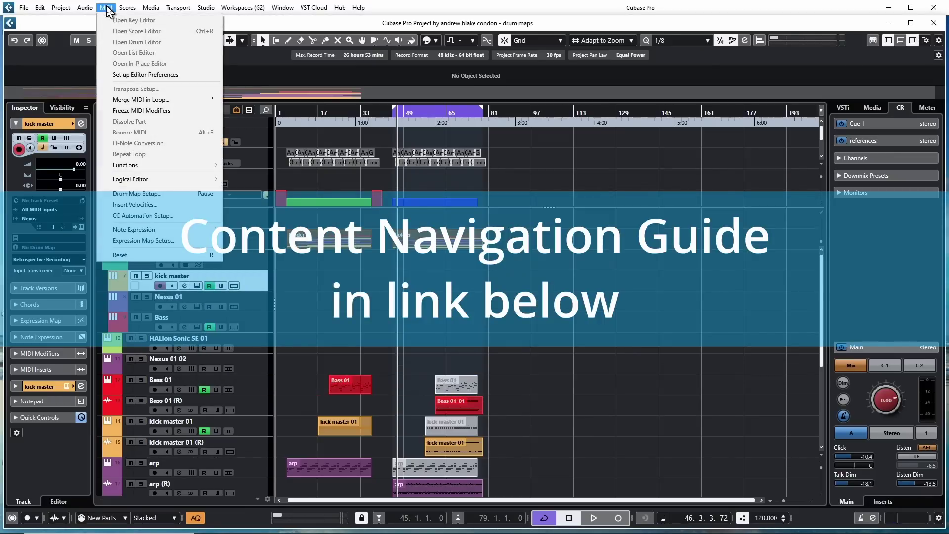
{"action": "left_click", "coordinate": [154, 194]}
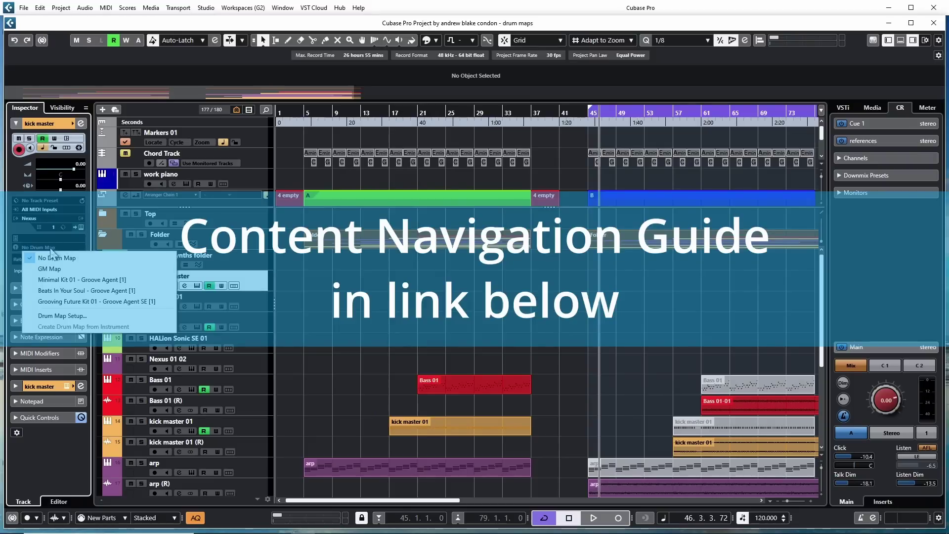
{"action": "left_click", "coordinate": [68, 318]}
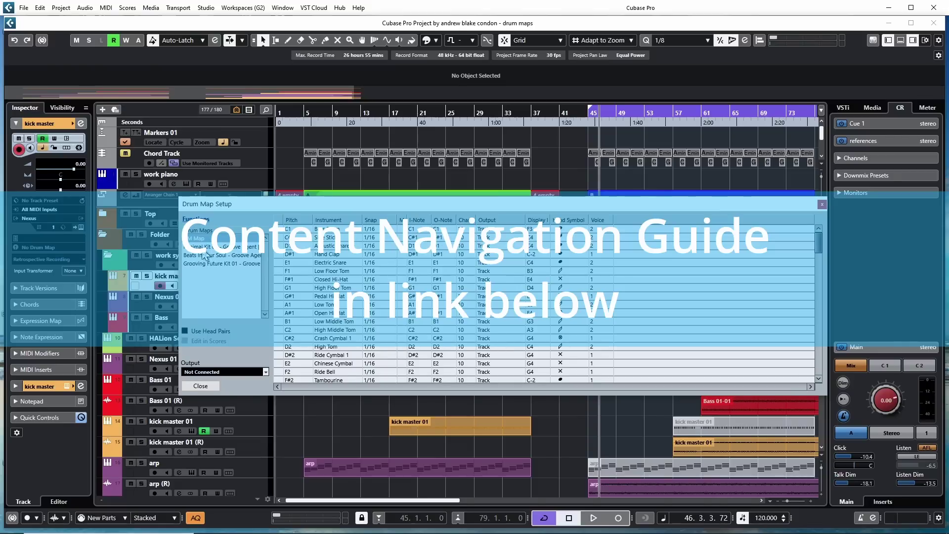
{"action": "left_click", "coordinate": [200, 263]}
{"action": "left_click", "coordinate": [207, 255]}
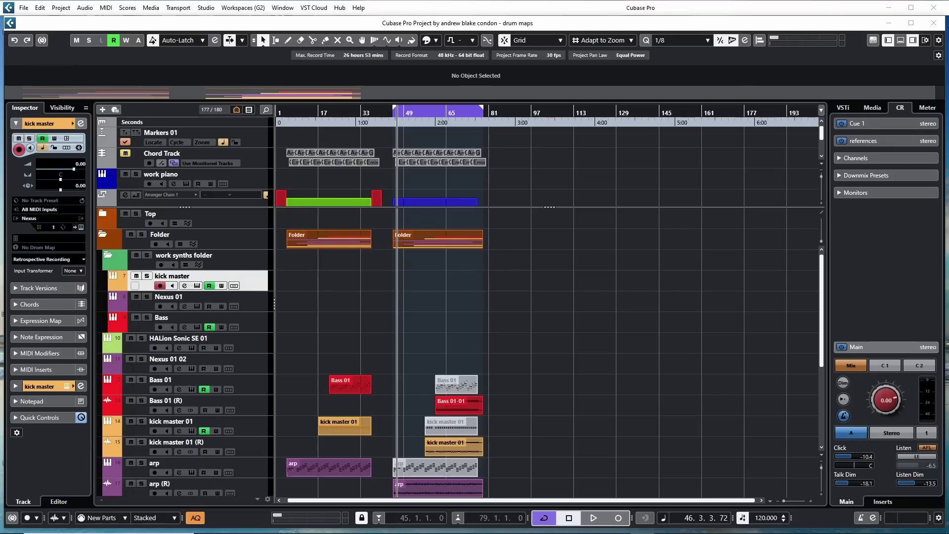
Step: Open the Drum Map Setup from the kick master track's drum map choices, reposition its window, and close it
{"action": "mouse_move", "coordinate": [763, 531]}
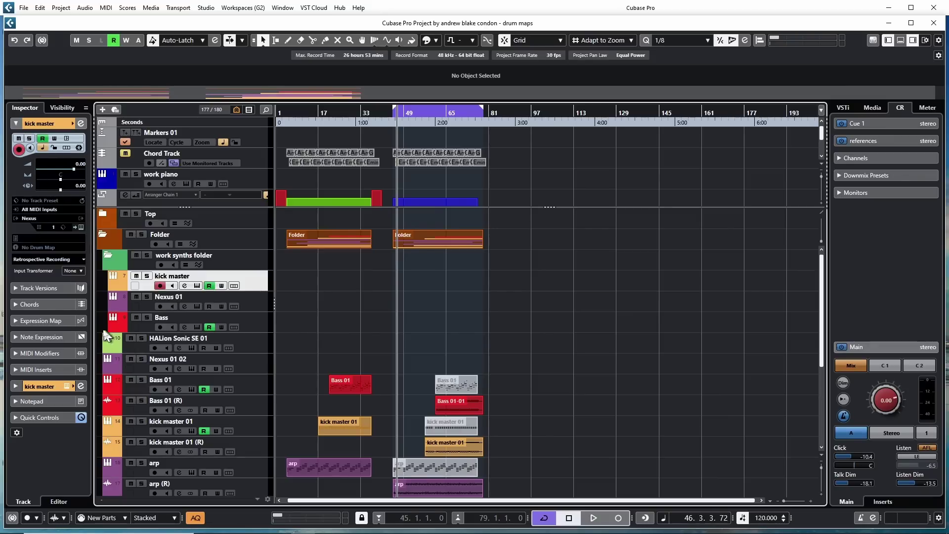
{"action": "left_click", "coordinate": [29, 247]}
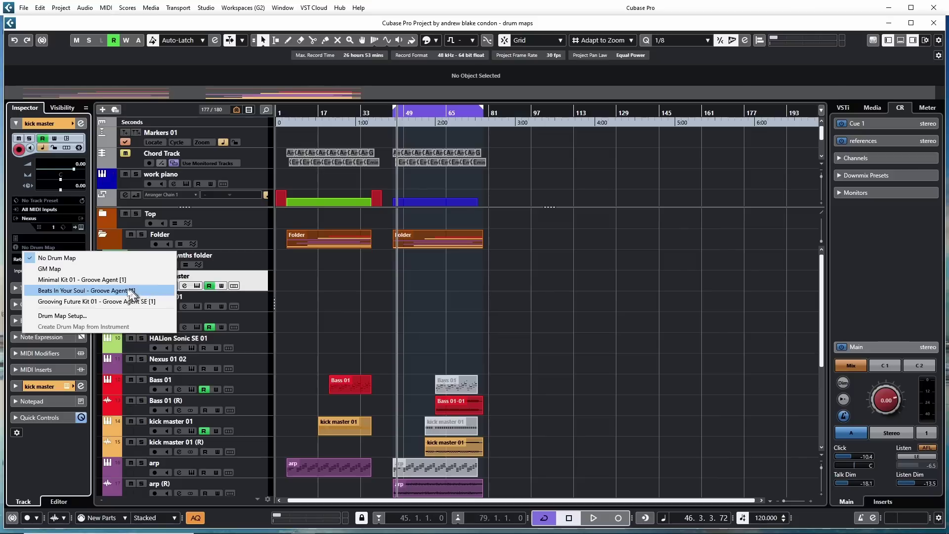
{"action": "left_click", "coordinate": [72, 316]}
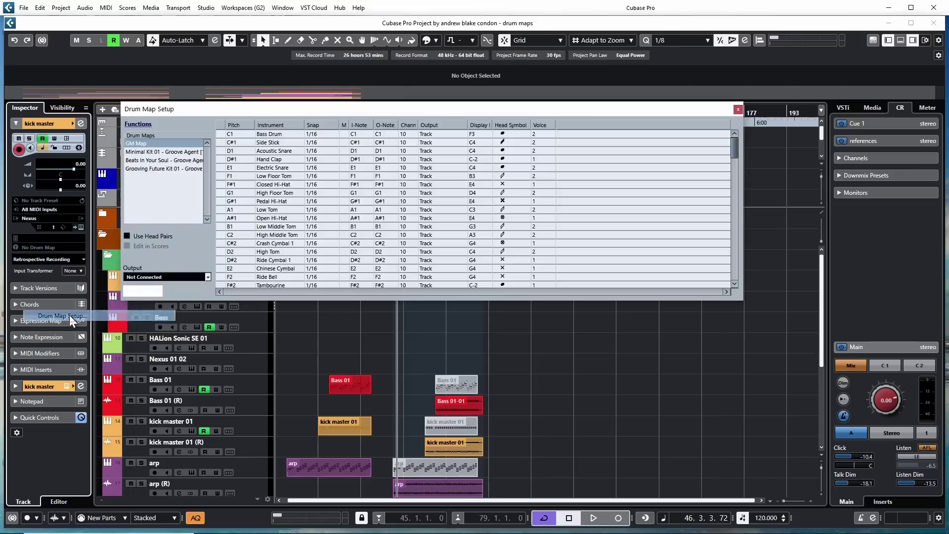
{"action": "left_click_drag", "start_coordinate": [414, 109], "coordinate": [499, 203]}
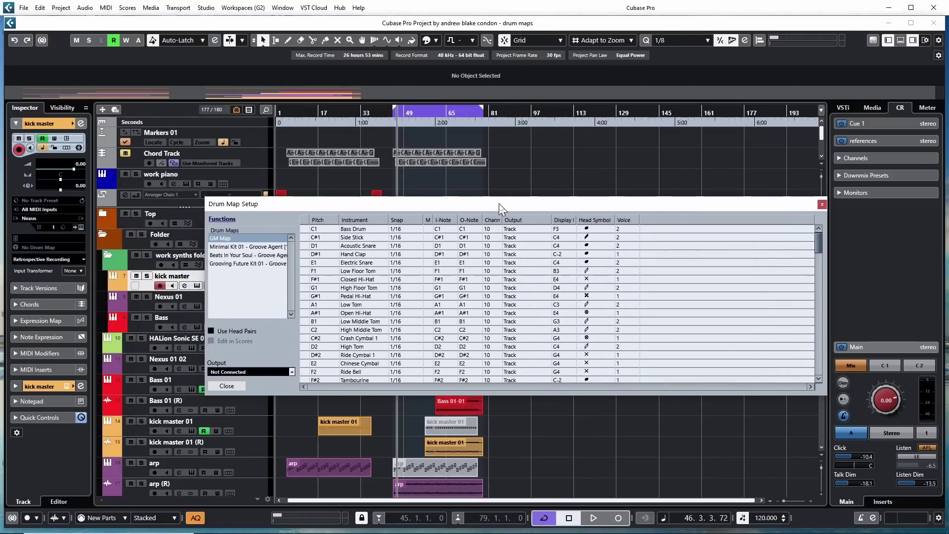
{"action": "key", "text": "Escape"}
Step: Reopen the Drum Map Setup and view the Minimal Kit 01 and Beats In Your Soul maps
{"action": "left_click", "coordinate": [107, 8]}
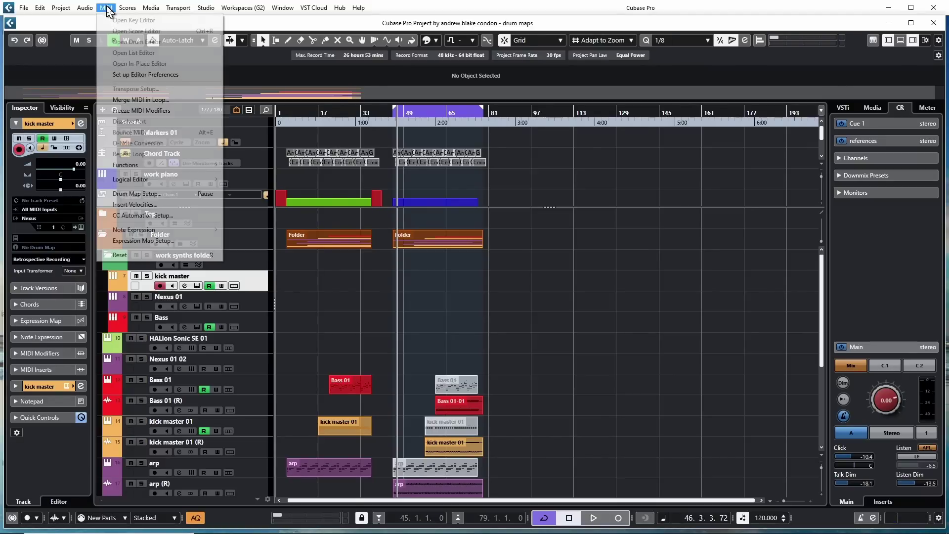
{"action": "left_click", "coordinate": [150, 193]}
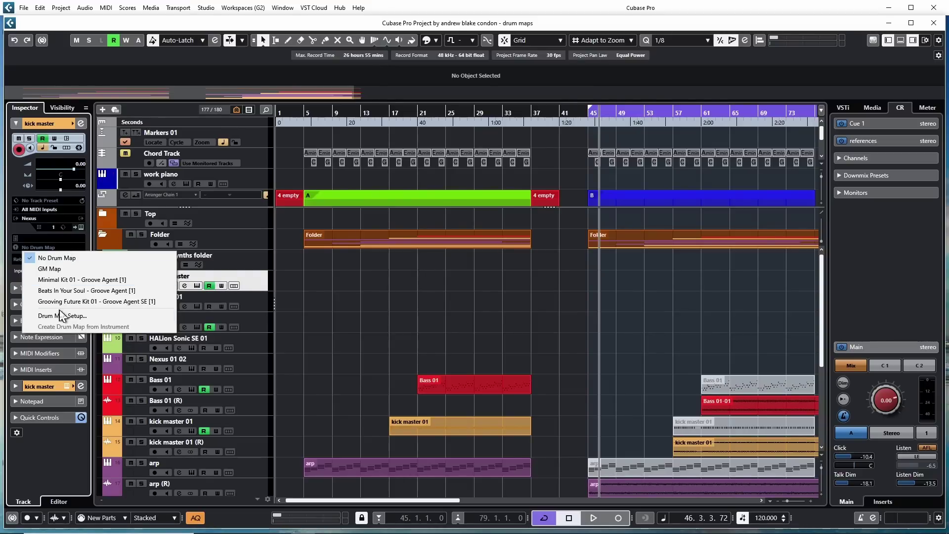
{"action": "left_click", "coordinate": [67, 318]}
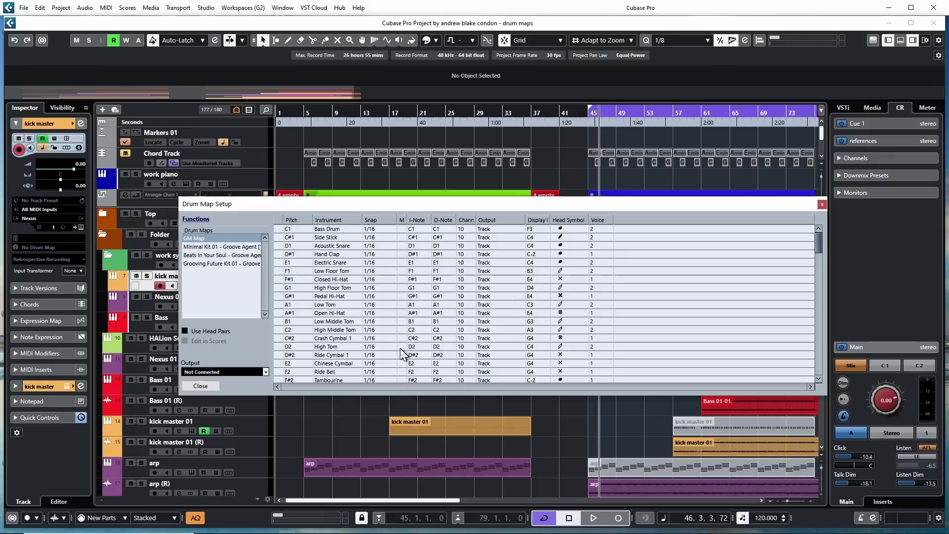
{"action": "left_click", "coordinate": [202, 247]}
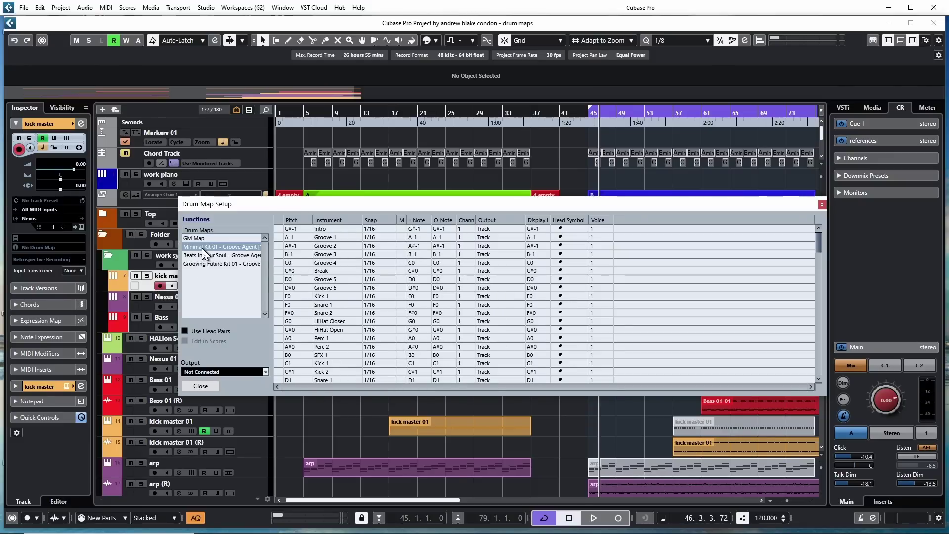
{"action": "left_click", "coordinate": [198, 255]}
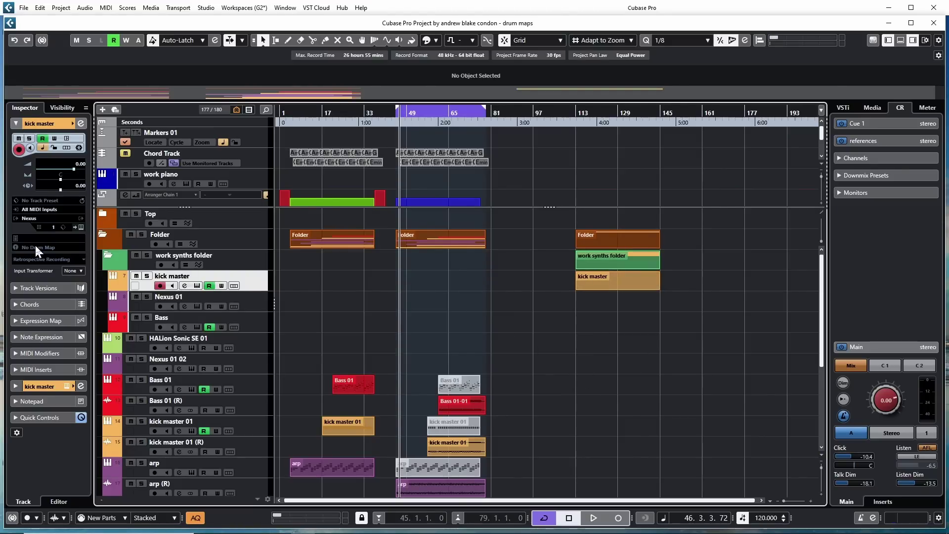
Step: View the kick master part at bar 113 in the Key Editor and close the editor
{"action": "double_click", "coordinate": [609, 281]}
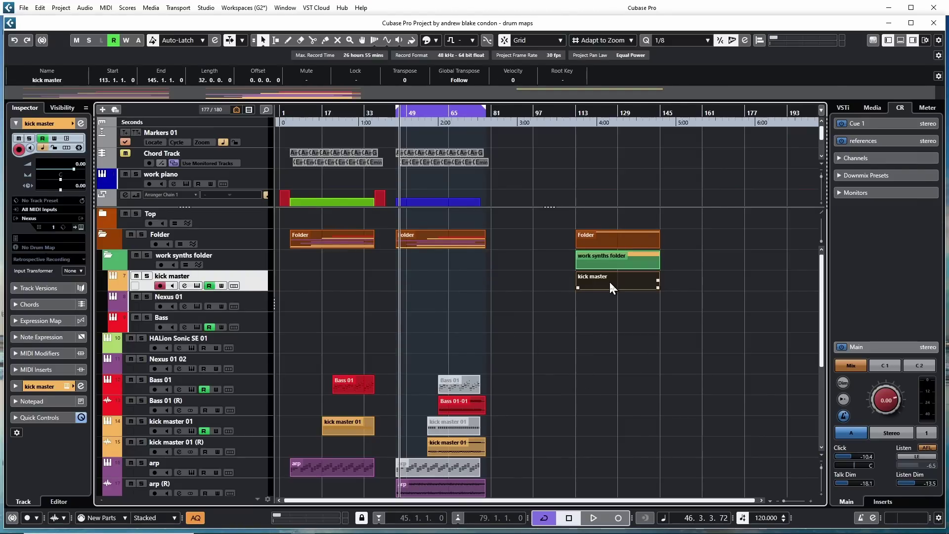
{"action": "scroll", "coordinate": [449, 167], "scroll_direction": "down", "scroll_amount": 4}
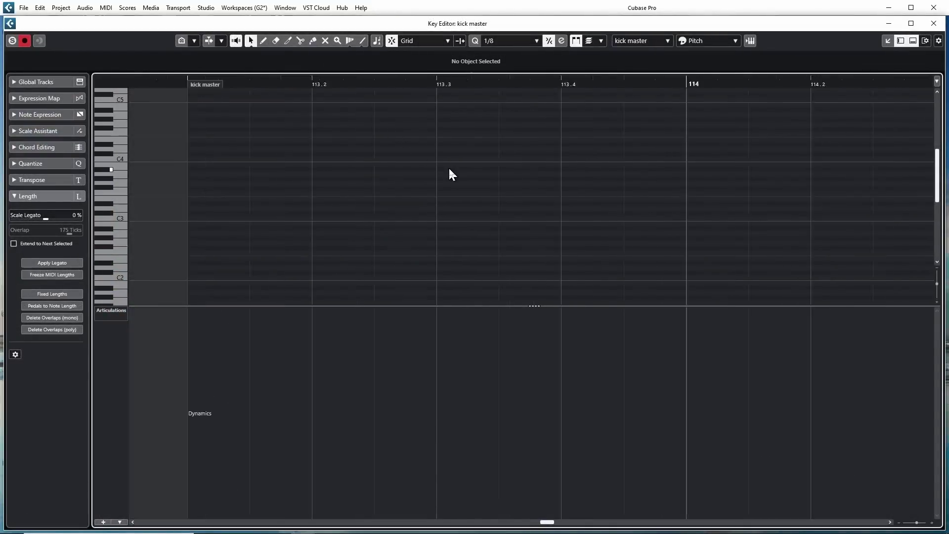
{"action": "key", "text": "Return"}
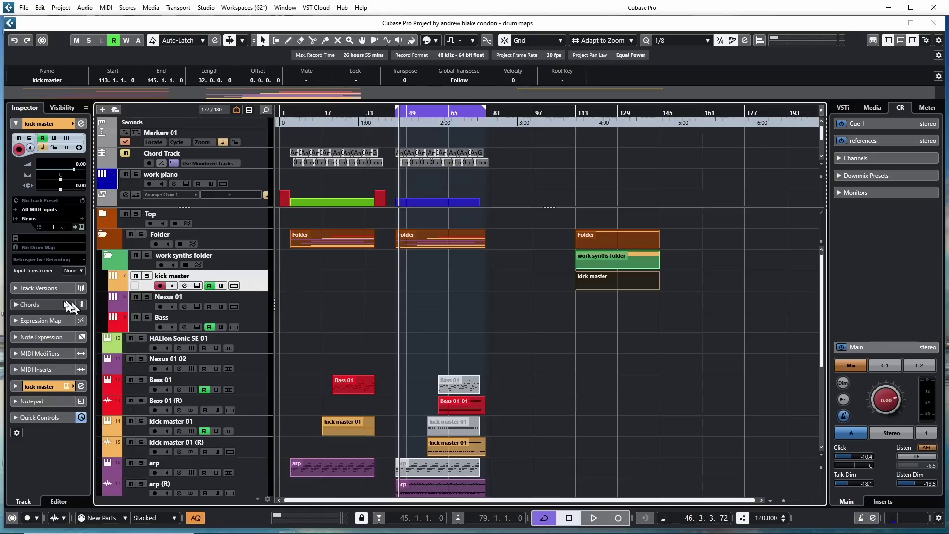
Step: Assign the GM Map to the kick master track and browse the instrument list of its bar 113 part in the Drum Editor
{"action": "left_click", "coordinate": [34, 247]}
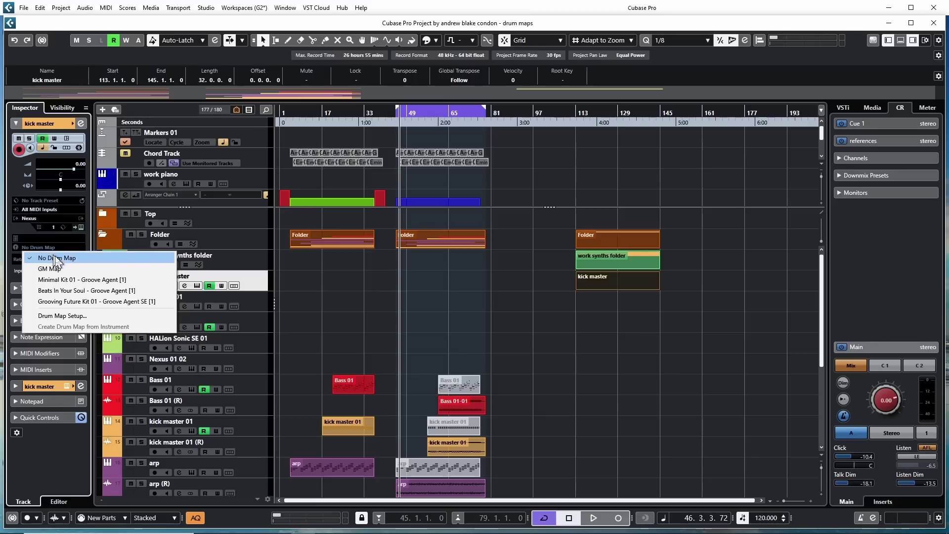
{"action": "left_click", "coordinate": [50, 268]}
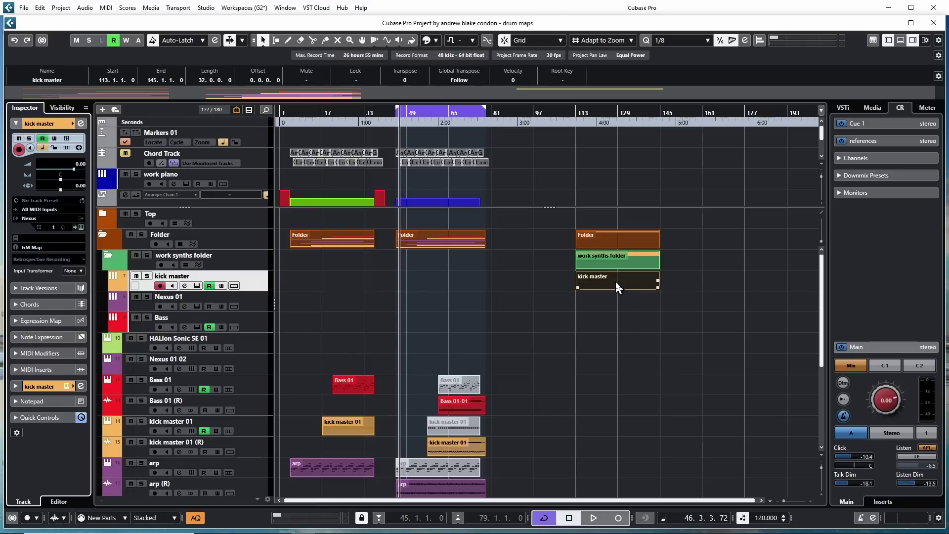
{"action": "double_click", "coordinate": [614, 280]}
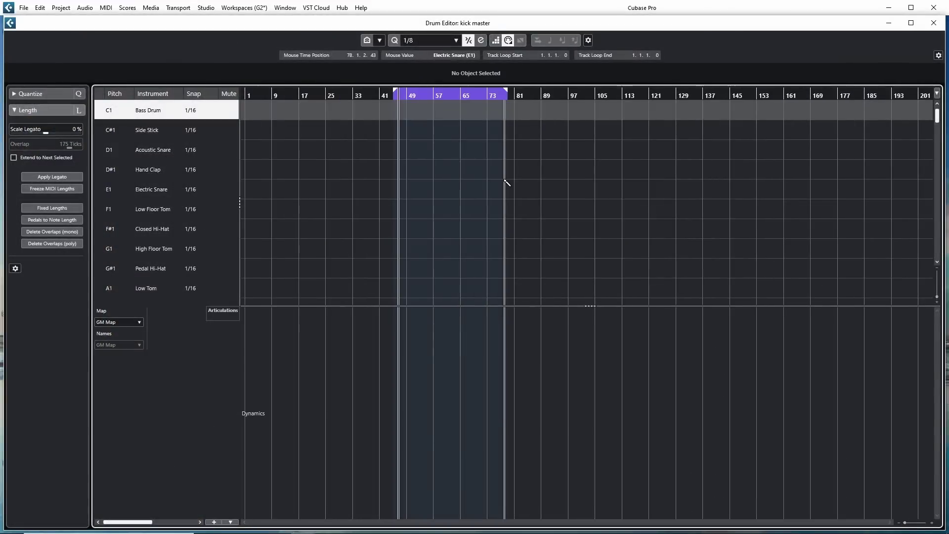
{"action": "scroll", "coordinate": [498, 176], "scroll_direction": "up", "scroll_amount": 6}
{"action": "scroll", "coordinate": [498, 175], "scroll_direction": "down", "scroll_amount": 4}
{"action": "scroll", "coordinate": [166, 125], "scroll_direction": "down", "scroll_amount": 3}
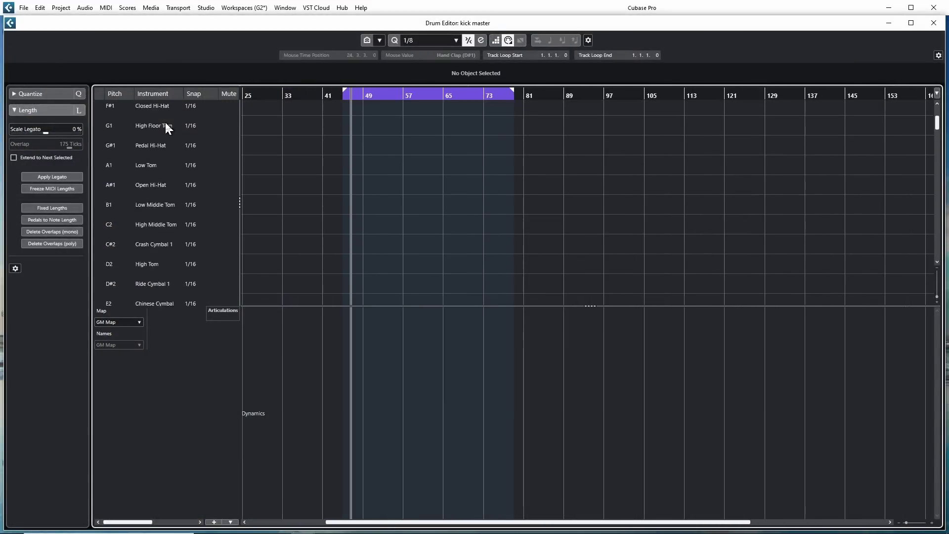
{"action": "scroll", "coordinate": [166, 127], "scroll_direction": "up", "scroll_amount": 3}
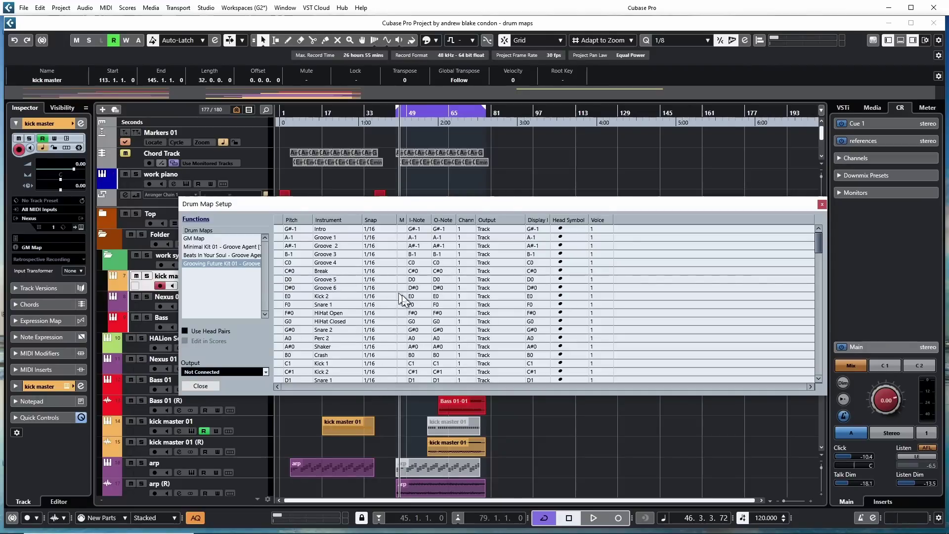
Step: Review the Grooving Future Kit 01, Beats In Your Soul and Minimal Kit 01 instrument assignments in the Drum Map Setup
{"action": "scroll", "coordinate": [403, 299], "scroll_direction": "down", "scroll_amount": 3}
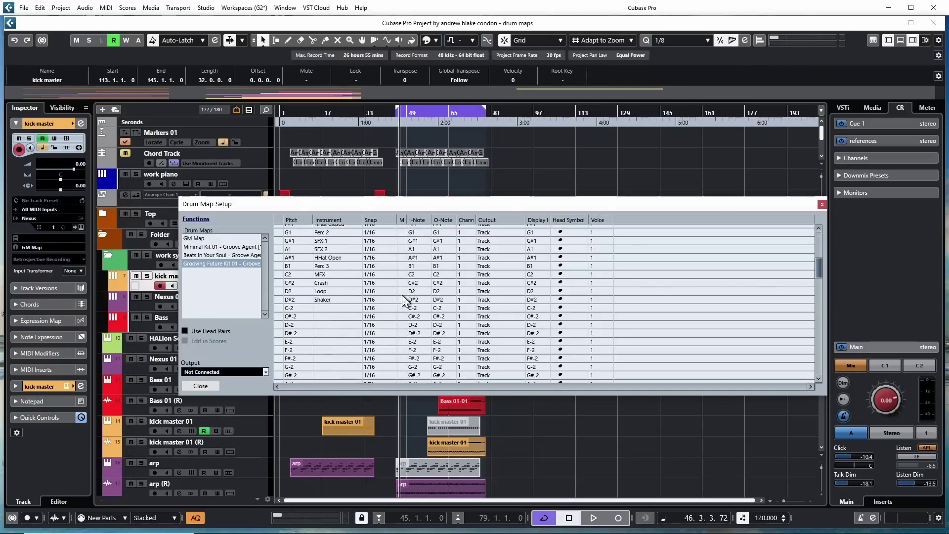
{"action": "scroll", "coordinate": [402, 299], "scroll_direction": "up", "scroll_amount": 5}
{"action": "left_click", "coordinate": [189, 255]}
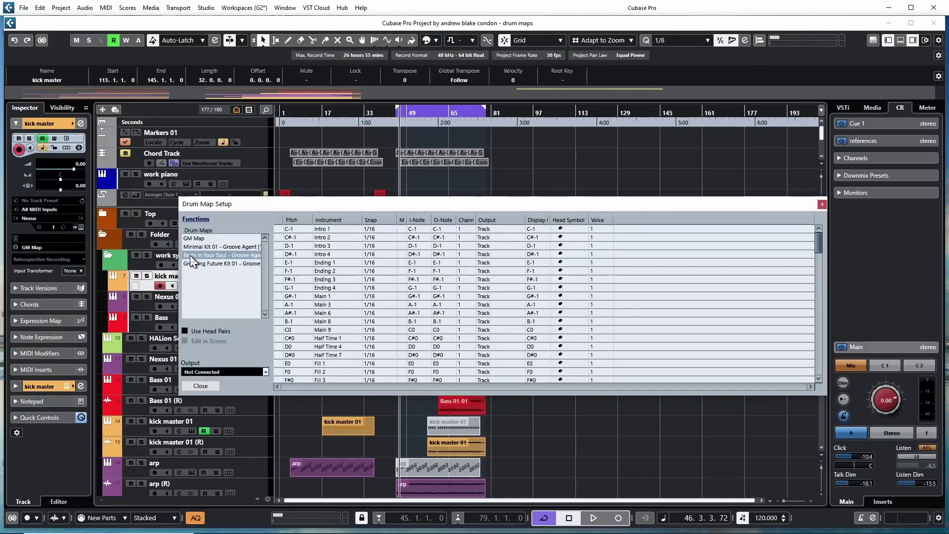
{"action": "left_click", "coordinate": [208, 246]}
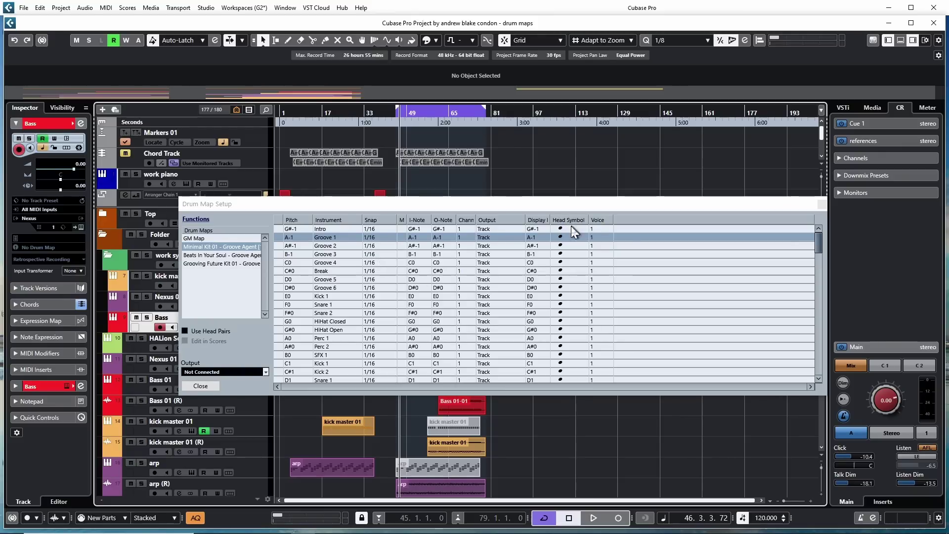
Step: Inspect the head symbol choices for Groove 5 in the Minimal Kit 01 map and enable Use Head Pairs
{"action": "left_click", "coordinate": [562, 279]}
{"action": "left_click", "coordinate": [561, 280]}
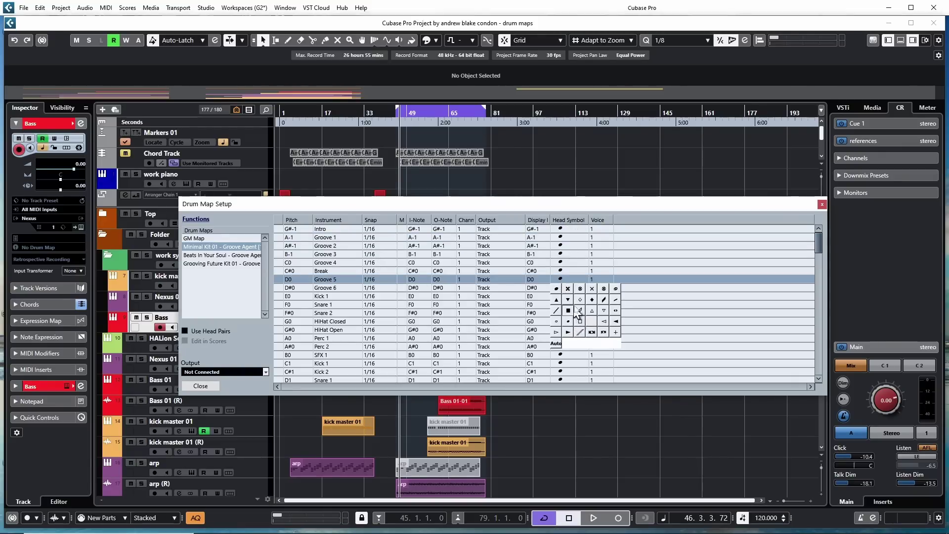
{"action": "left_click", "coordinate": [563, 280]}
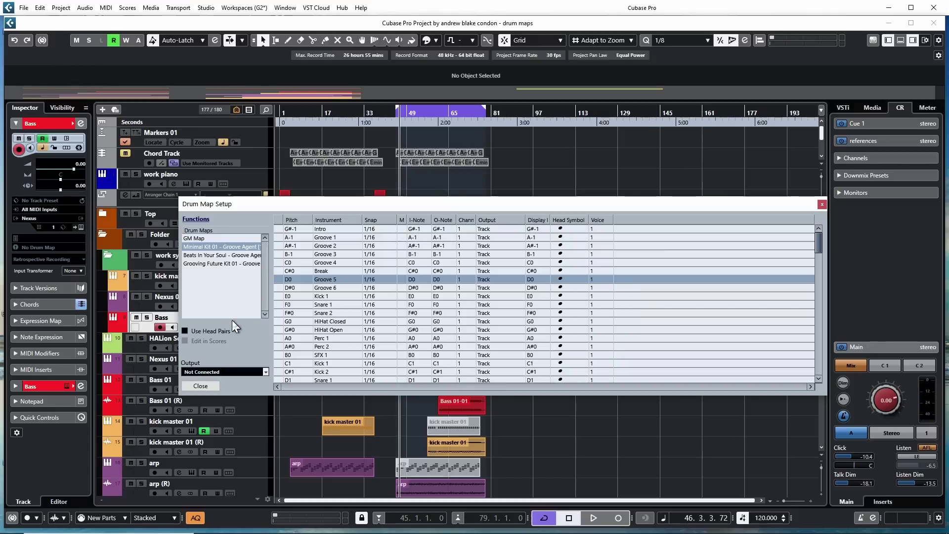
{"action": "left_click", "coordinate": [184, 331]}
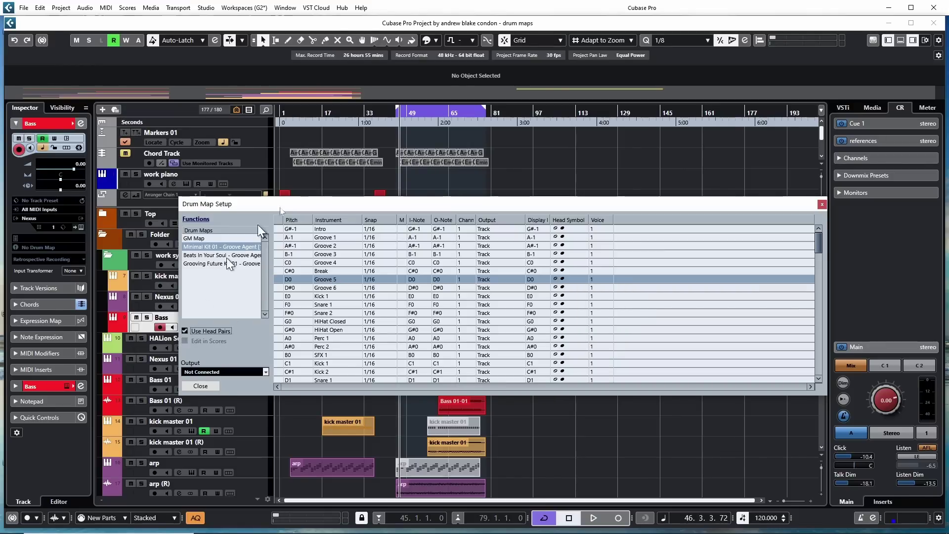
{"action": "left_click", "coordinate": [554, 280]}
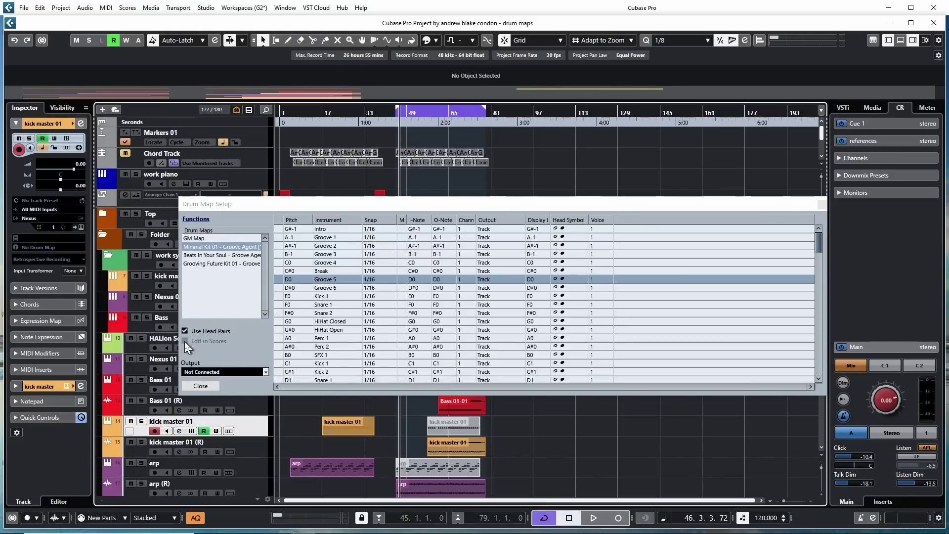
Step: Set the Drum Map Setup output to 02. kick master - MIDI Input and audition several pitches from B4 down to D#4
{"action": "left_click", "coordinate": [299, 405]}
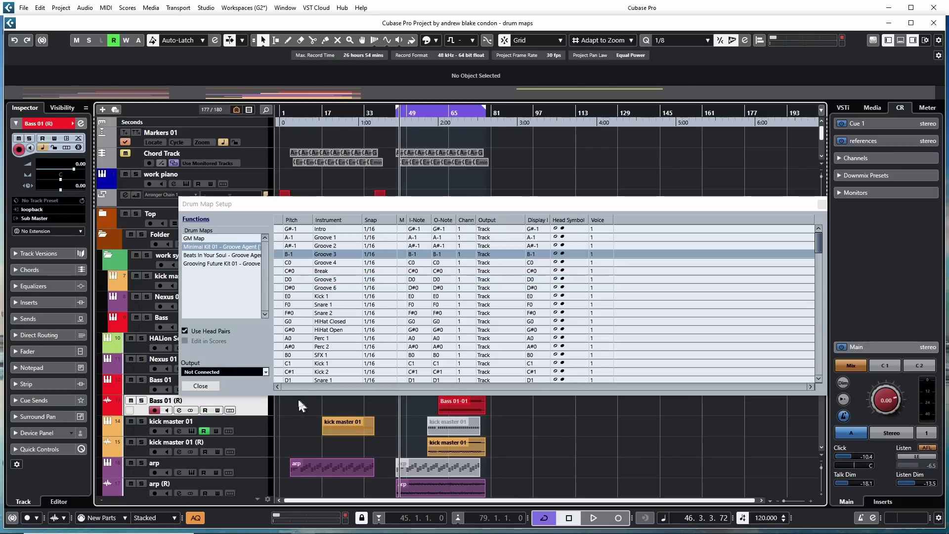
{"action": "left_click", "coordinate": [266, 373]}
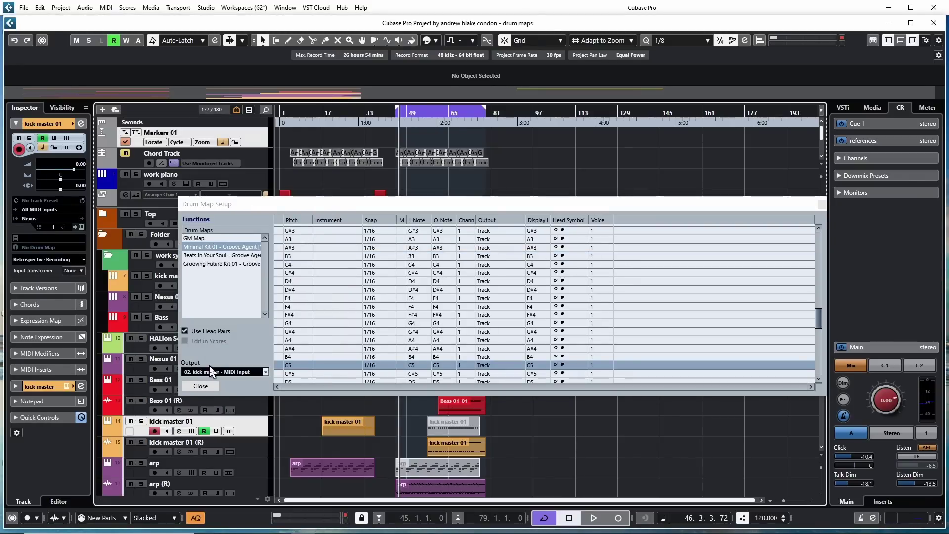
{"action": "left_click", "coordinate": [281, 364]}
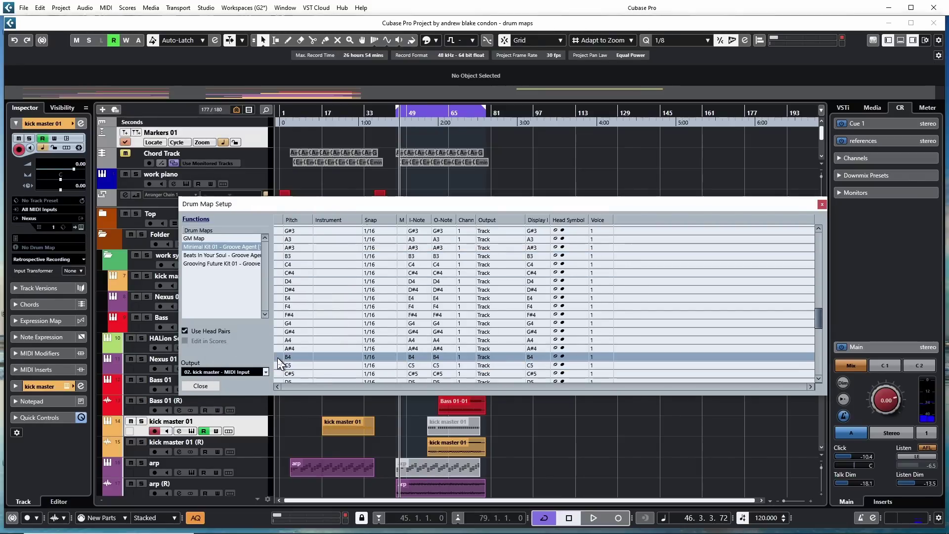
{"action": "left_click", "coordinate": [283, 324]}
{"action": "left_click", "coordinate": [282, 307]}
{"action": "left_click", "coordinate": [282, 290]}
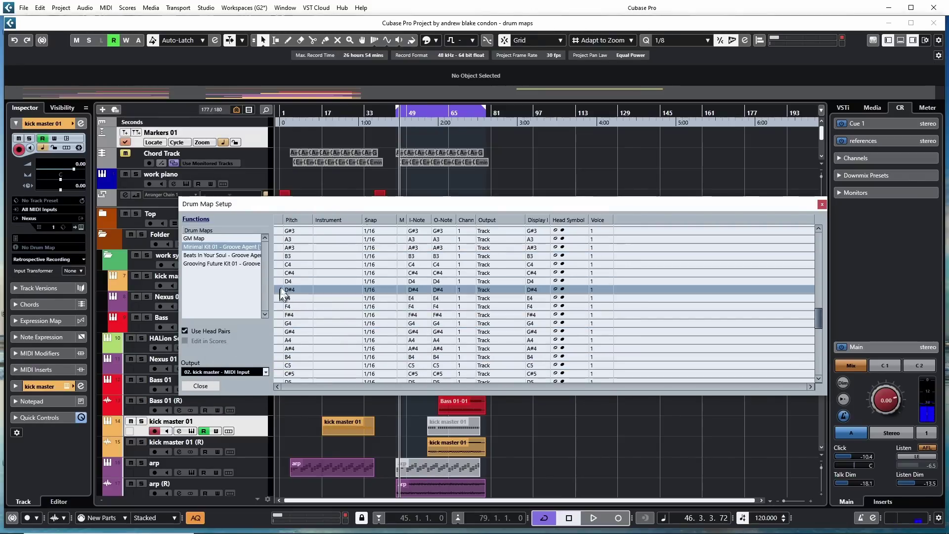
Step: Audition further pitches from D4 down to F3 in the Minimal Kit 01 drum map
{"action": "left_click", "coordinate": [281, 281]}
{"action": "left_click", "coordinate": [281, 265]}
{"action": "left_click", "coordinate": [280, 239]}
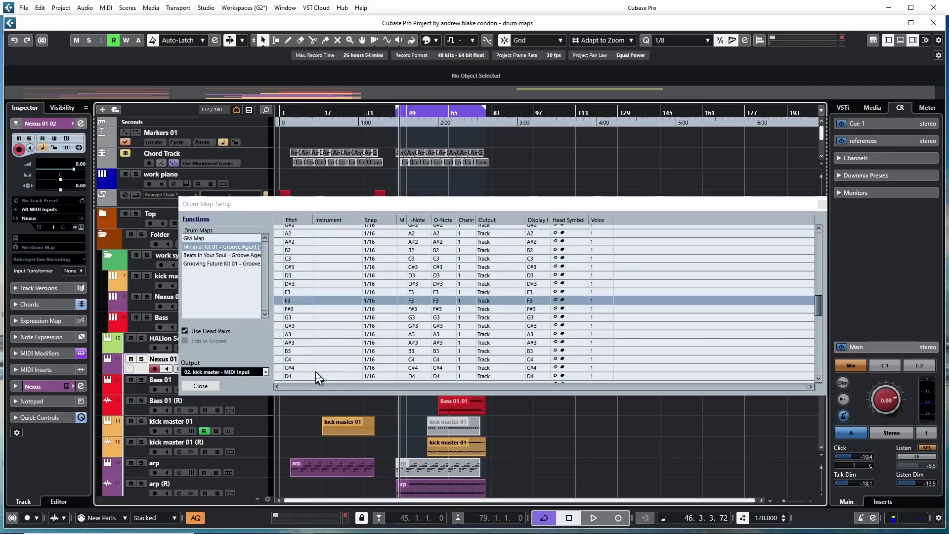
Step: Create a new empty drum map and browse its list of default sounds
{"action": "left_click", "coordinate": [195, 219]}
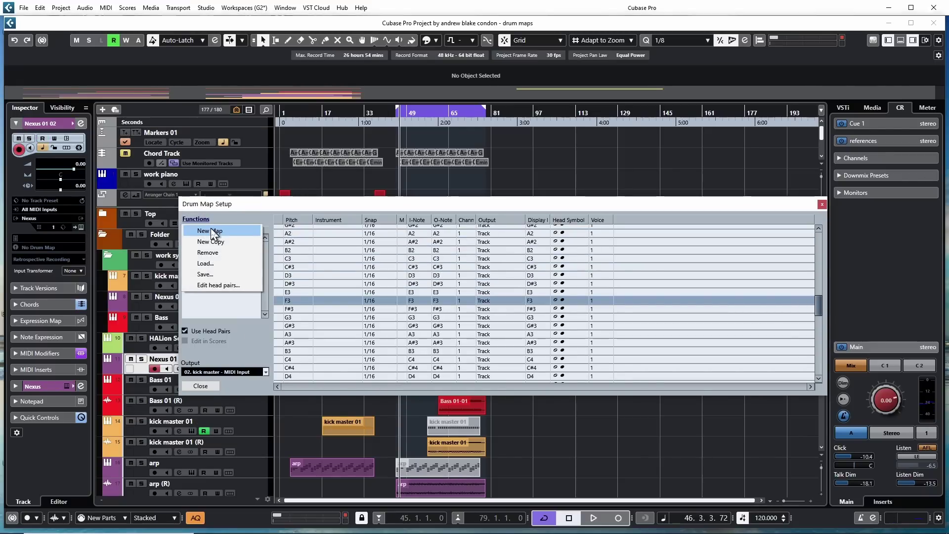
{"action": "left_click", "coordinate": [211, 230]}
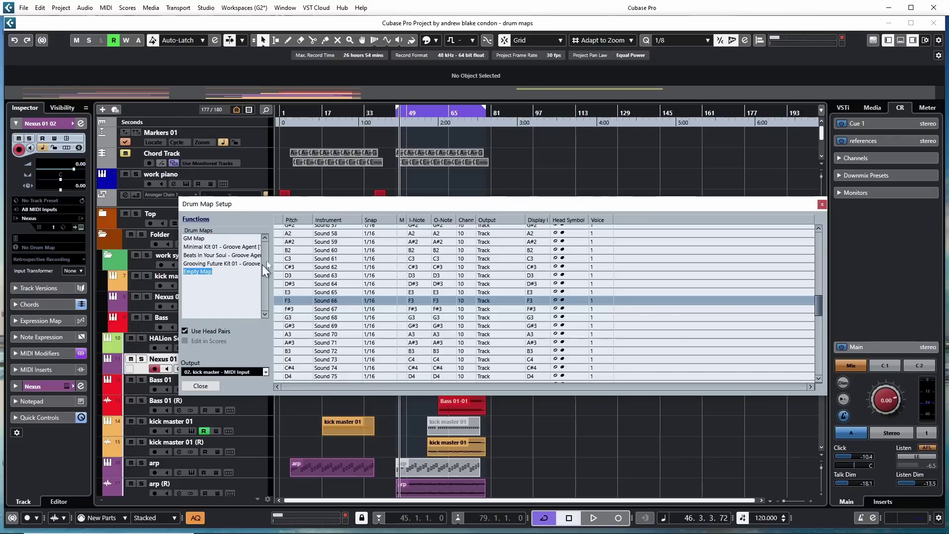
{"action": "scroll", "coordinate": [368, 284], "scroll_direction": "up", "scroll_amount": 15}
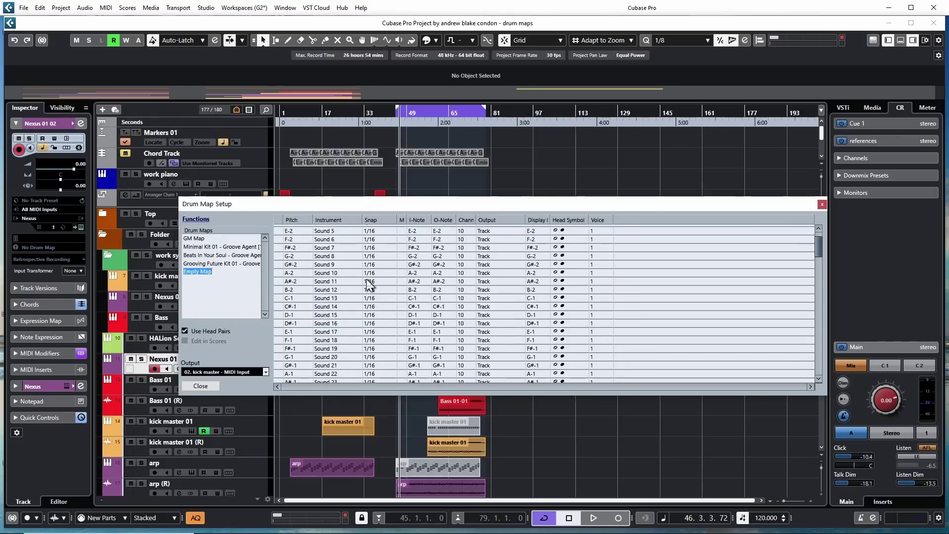
{"action": "scroll", "coordinate": [367, 281], "scroll_direction": "down", "scroll_amount": 15}
{"action": "left_click", "coordinate": [199, 274]}
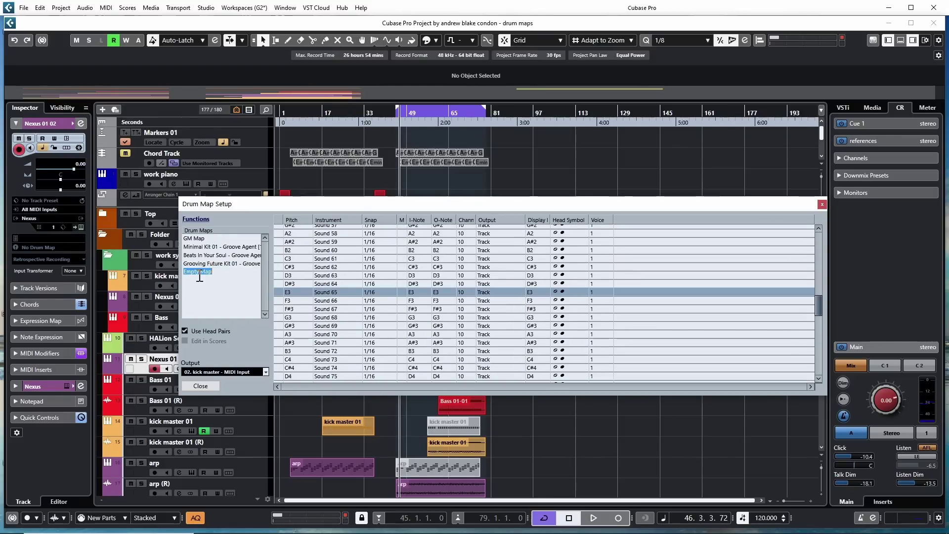
Step: In the Beats In Your Soul map, inspect the map functions and the Hihat.Tip Op1 head symbol choices, and open the head pairs editor
{"action": "left_click", "coordinate": [196, 256]}
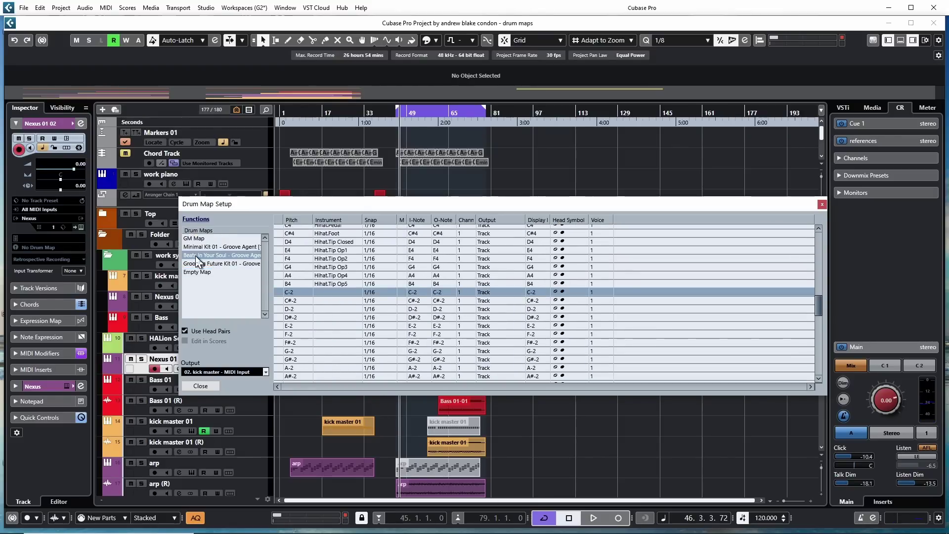
{"action": "left_click", "coordinate": [194, 219]}
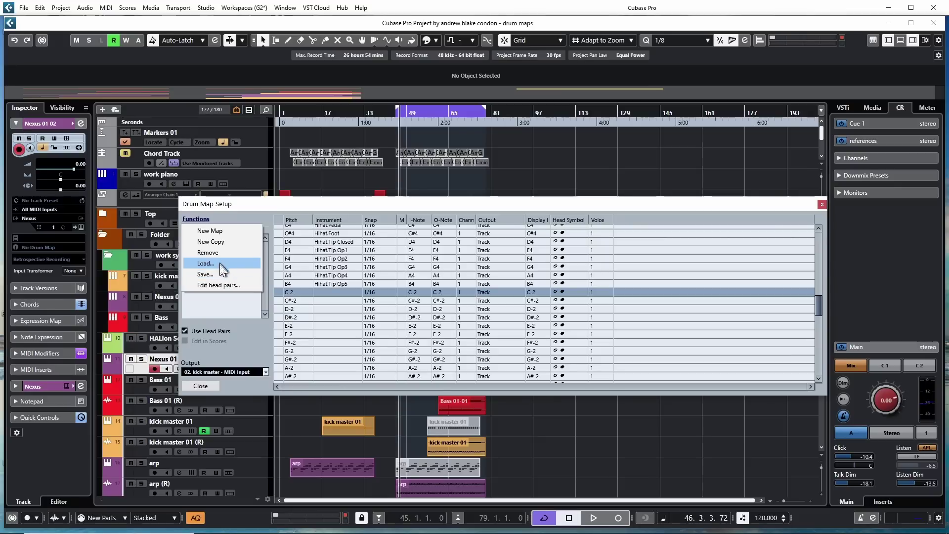
{"action": "key", "text": "Escape"}
{"action": "left_click", "coordinate": [565, 250]}
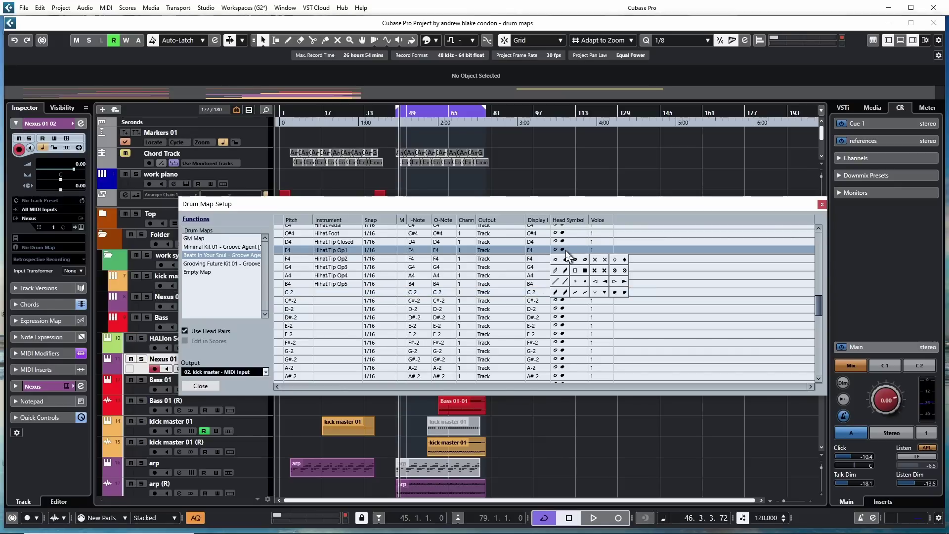
{"action": "left_click", "coordinate": [564, 248]}
{"action": "left_click", "coordinate": [196, 219]}
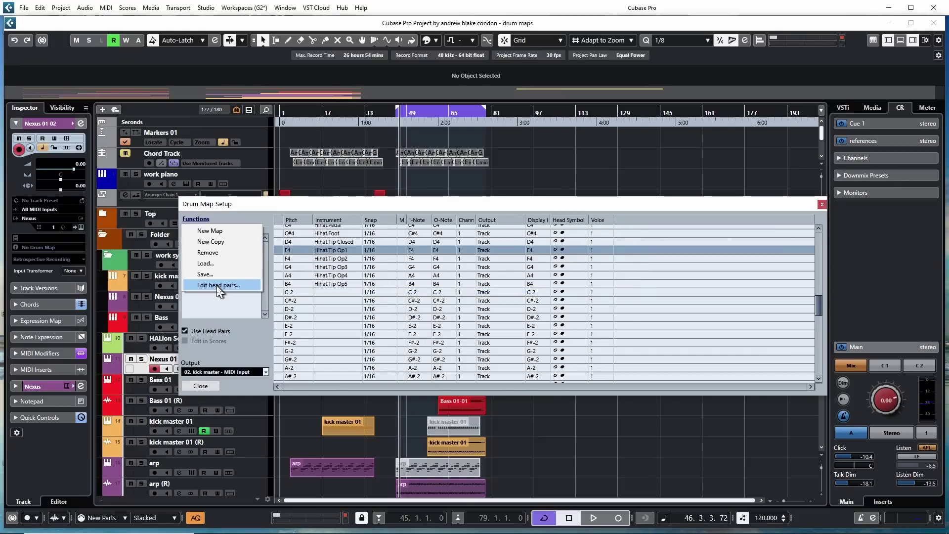
{"action": "left_click", "coordinate": [217, 286]}
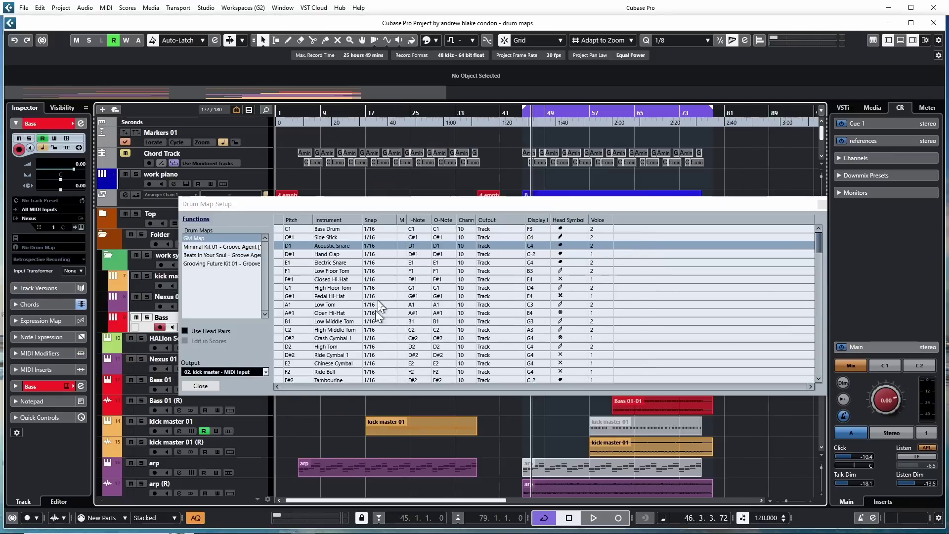
Step: Browse the GM Map's instrument list down to the unnamed pitches and back to Bass Drum
{"action": "scroll", "coordinate": [336, 265], "scroll_direction": "down", "scroll_amount": 10}
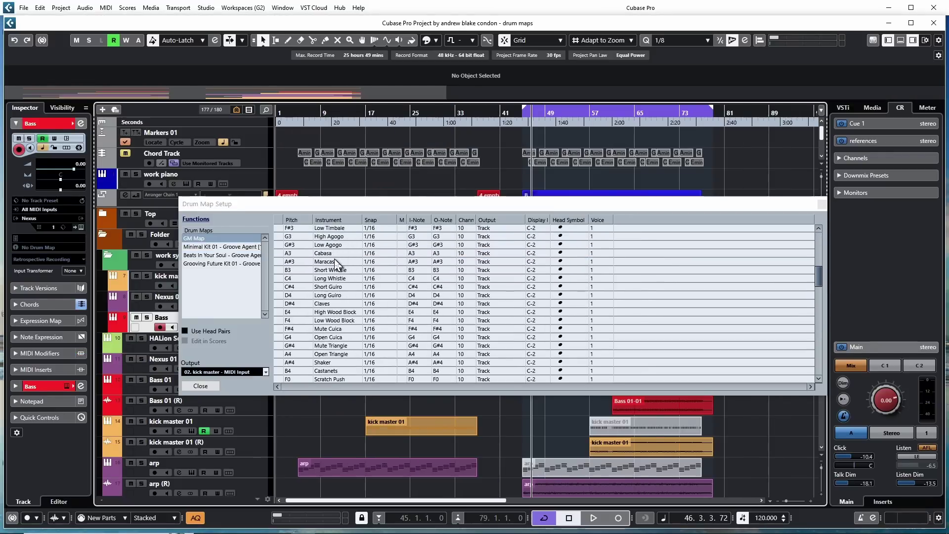
{"action": "scroll", "coordinate": [335, 262], "scroll_direction": "down", "scroll_amount": 10}
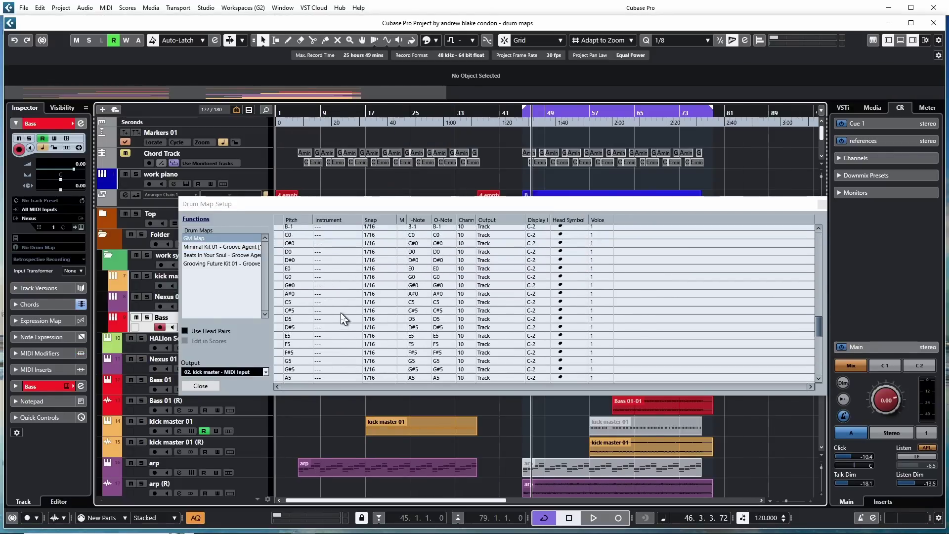
{"action": "scroll", "coordinate": [340, 312], "scroll_direction": "up", "scroll_amount": 20}
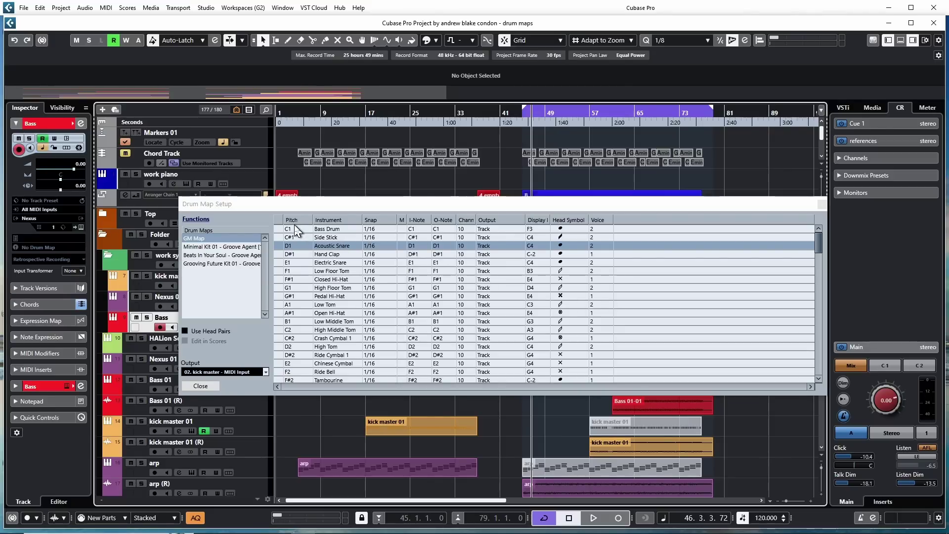
Step: Inspect the Side Stick's editable name, snap, input and output notes, channel, output, display note, head symbol and voice in the GM Map
{"action": "left_click", "coordinate": [336, 237]}
{"action": "left_click", "coordinate": [337, 237]}
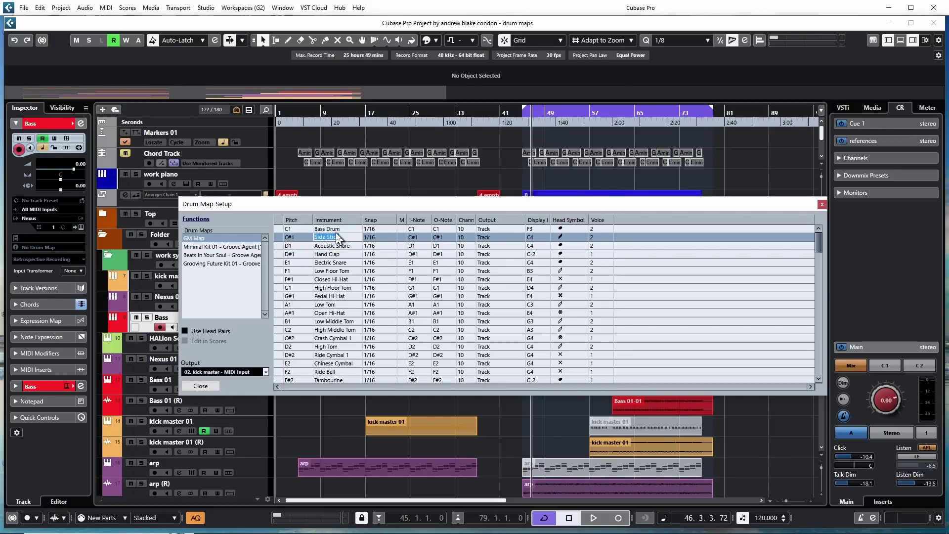
{"action": "left_click", "coordinate": [380, 237]}
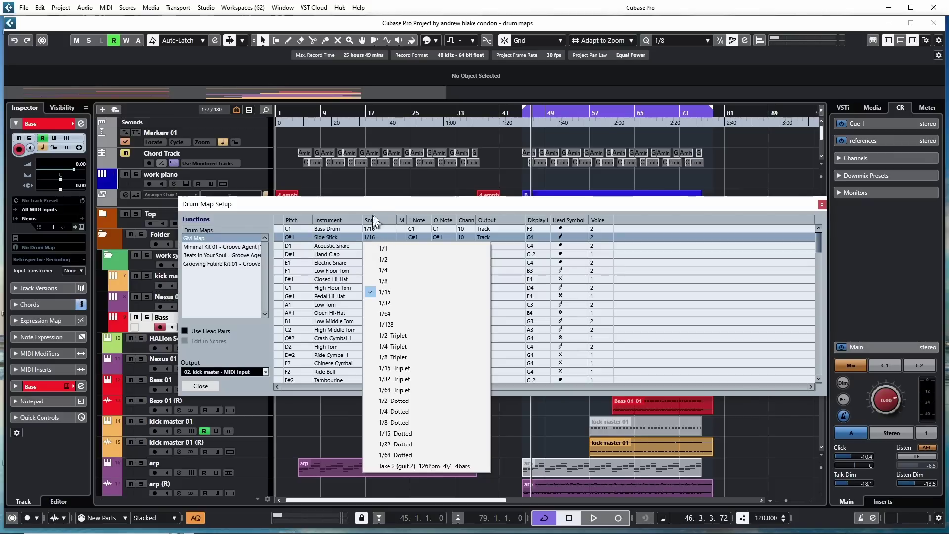
{"action": "left_click", "coordinate": [417, 237]}
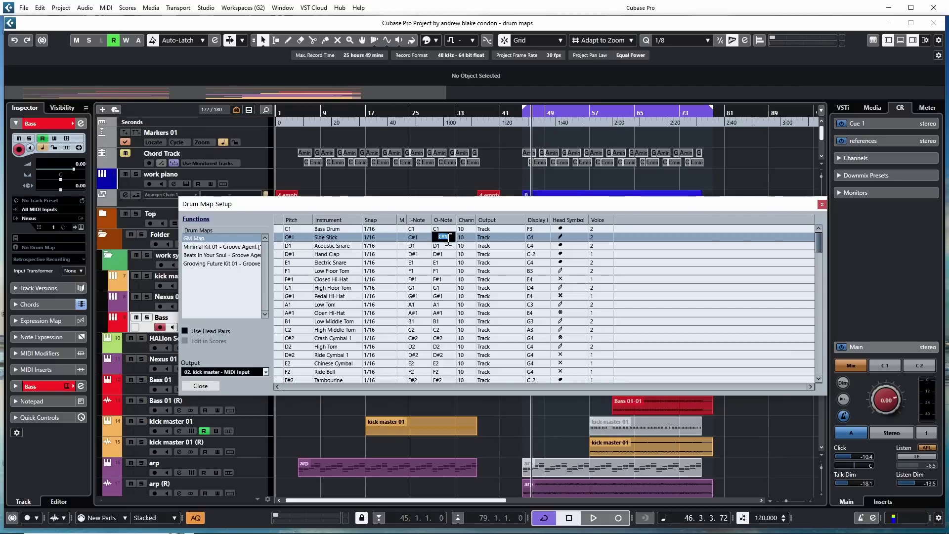
{"action": "left_click", "coordinate": [461, 237]}
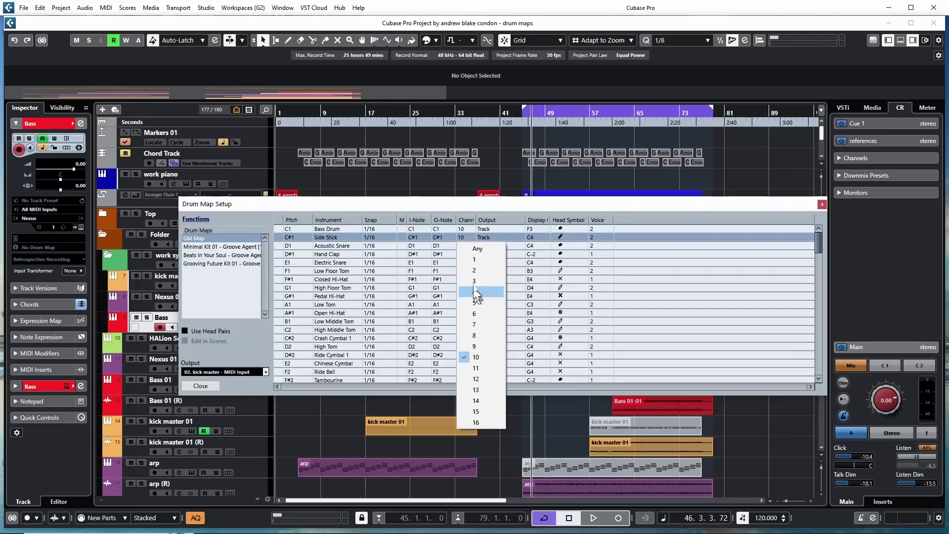
{"action": "left_click", "coordinate": [497, 237]}
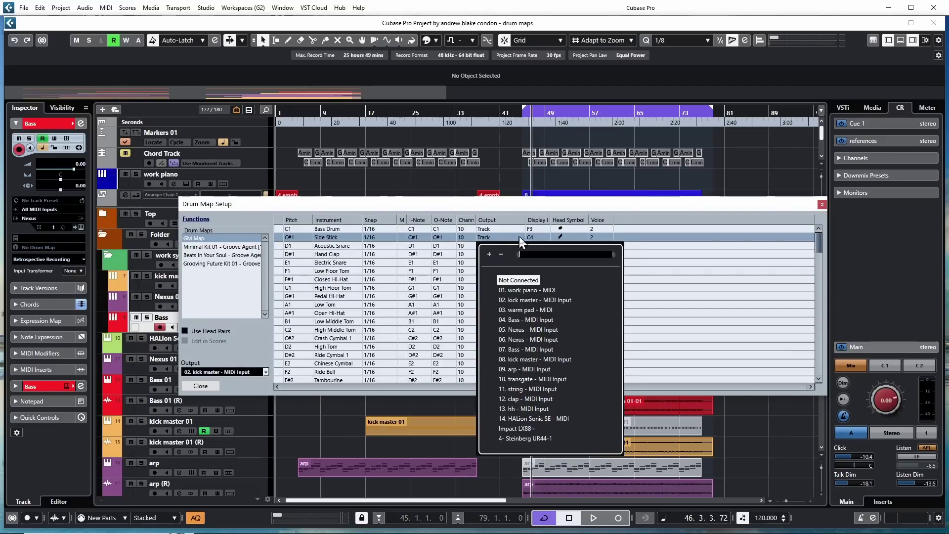
{"action": "left_click", "coordinate": [542, 237]}
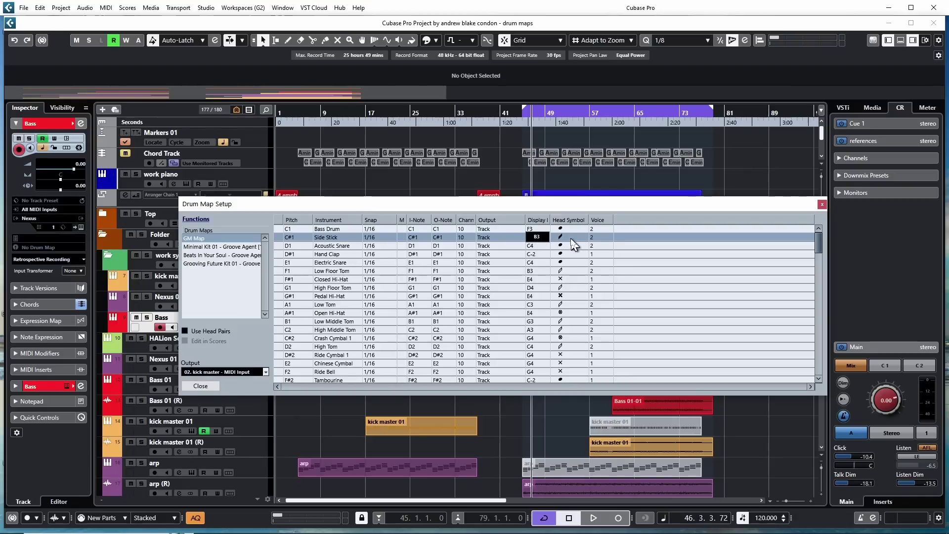
{"action": "left_click", "coordinate": [572, 238]}
{"action": "left_click", "coordinate": [601, 238]}
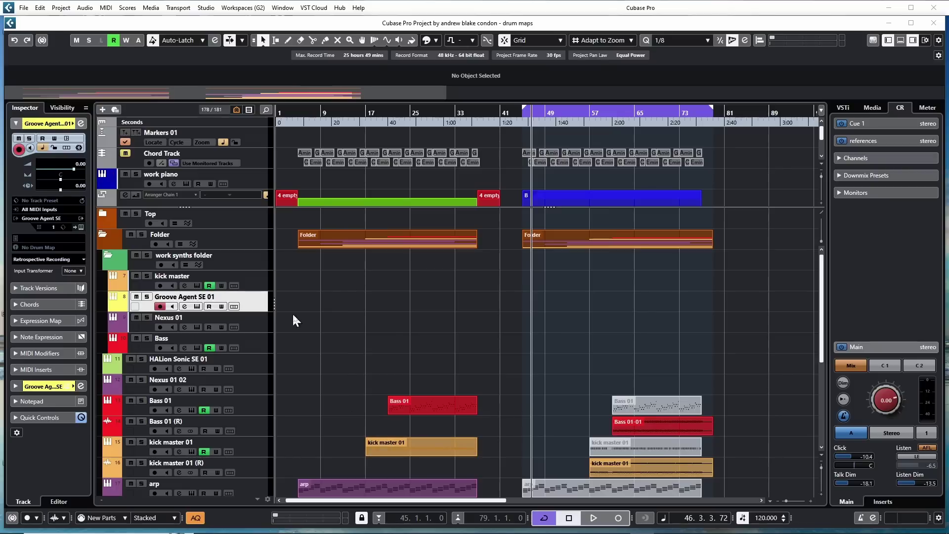
Step: Open the Groove Agent SE 01 instrument, load the Palm Islands kit and audition its Chorus 2 pattern
{"action": "left_click", "coordinate": [197, 307]}
{"action": "left_click", "coordinate": [714, 247]}
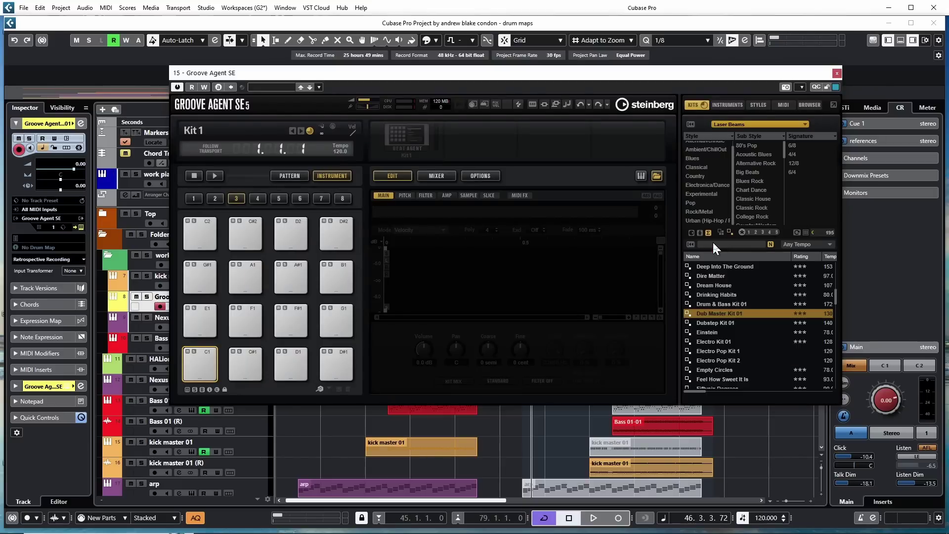
{"action": "scroll", "coordinate": [741, 326], "scroll_direction": "down", "scroll_amount": 2}
{"action": "left_click", "coordinate": [722, 318]}
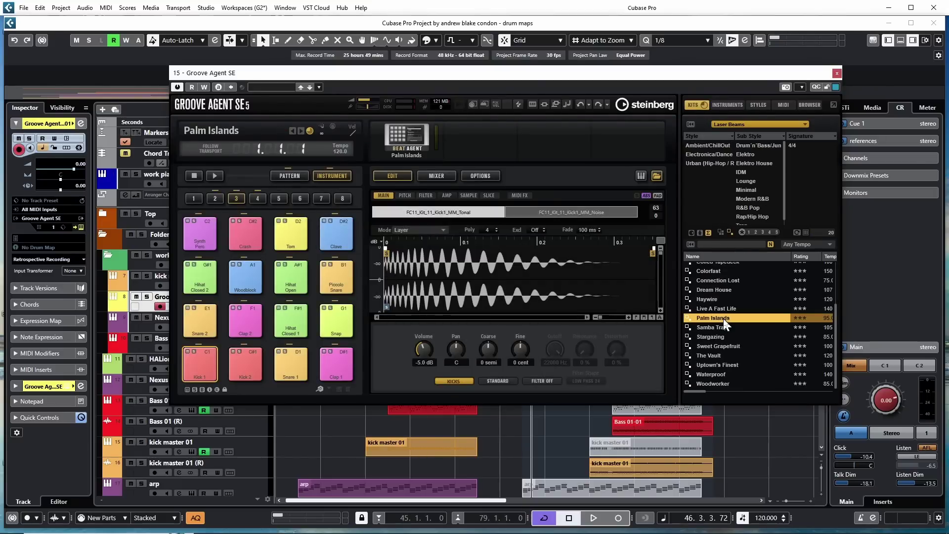
{"action": "left_click", "coordinate": [251, 319]}
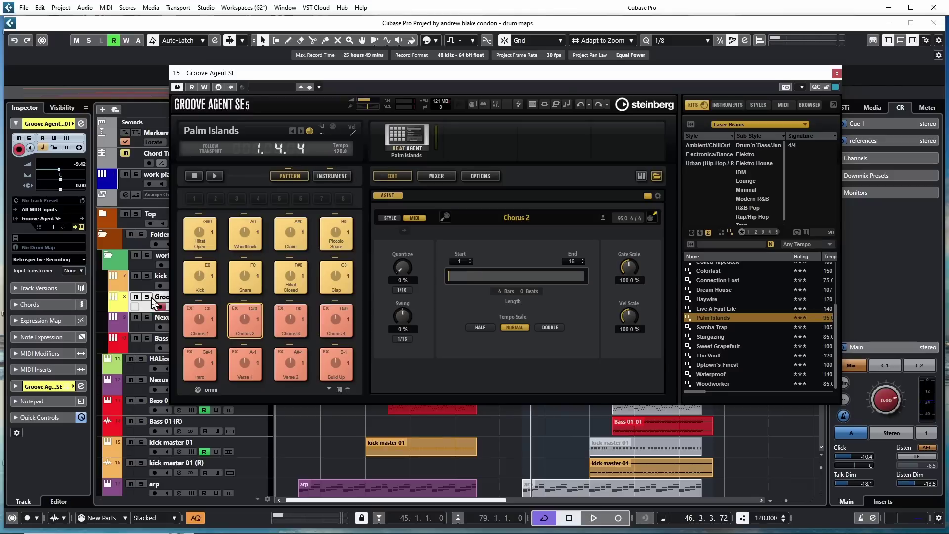
Step: Create a drum map from the Groove Agent SE 01 instrument and close the instrument window
{"action": "left_click", "coordinate": [41, 248]}
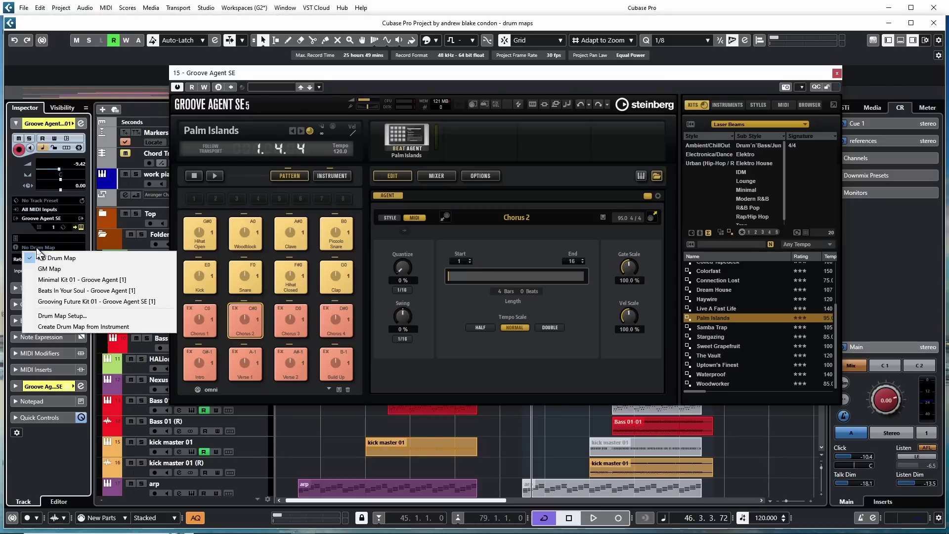
{"action": "left_click", "coordinate": [79, 327]}
{"action": "left_click", "coordinate": [882, 49]}
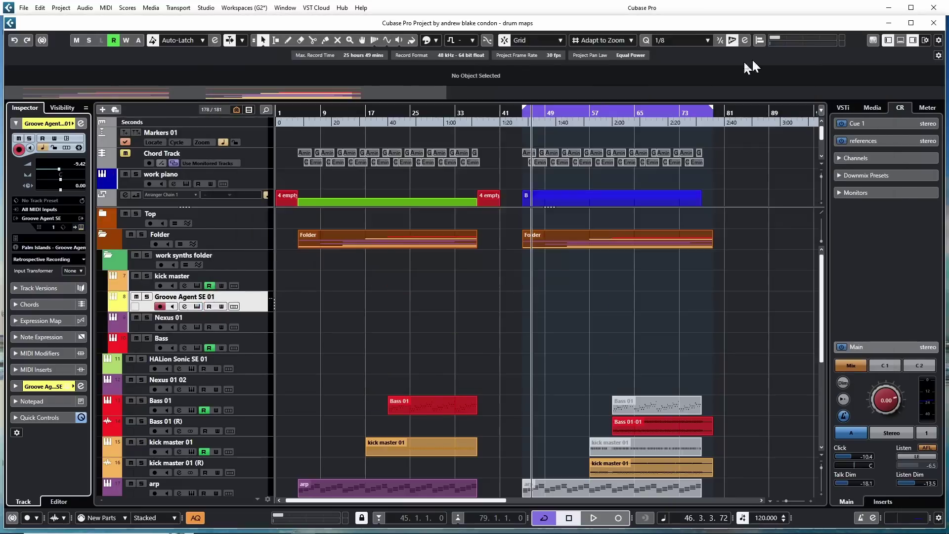
Step: Draw an eight-bar part from bar 105 to 113 on the Groove Agent SE 01 track and browse its instruments in the Drum Editor
{"action": "left_click_drag", "start_coordinate": [532, 305], "coordinate": [578, 307]}
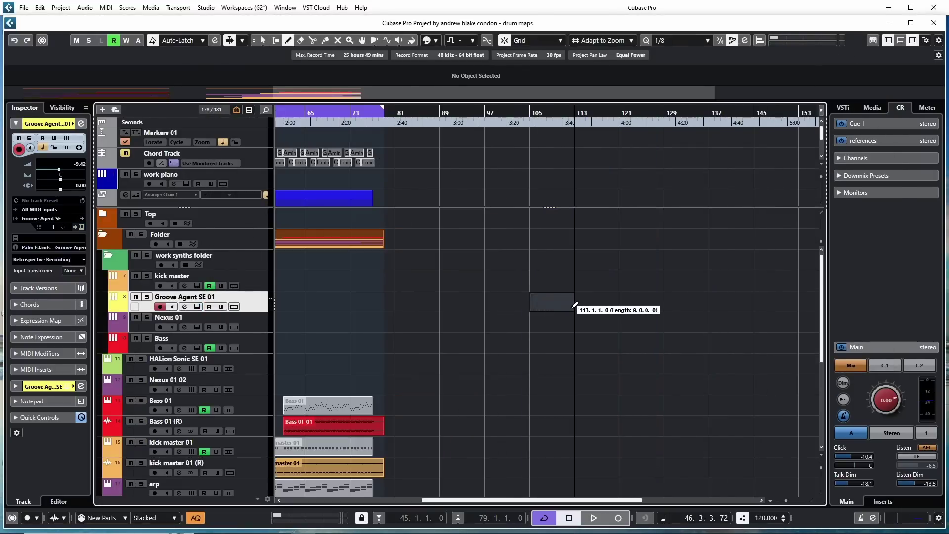
{"action": "scroll", "coordinate": [210, 195], "scroll_direction": "down", "scroll_amount": 6}
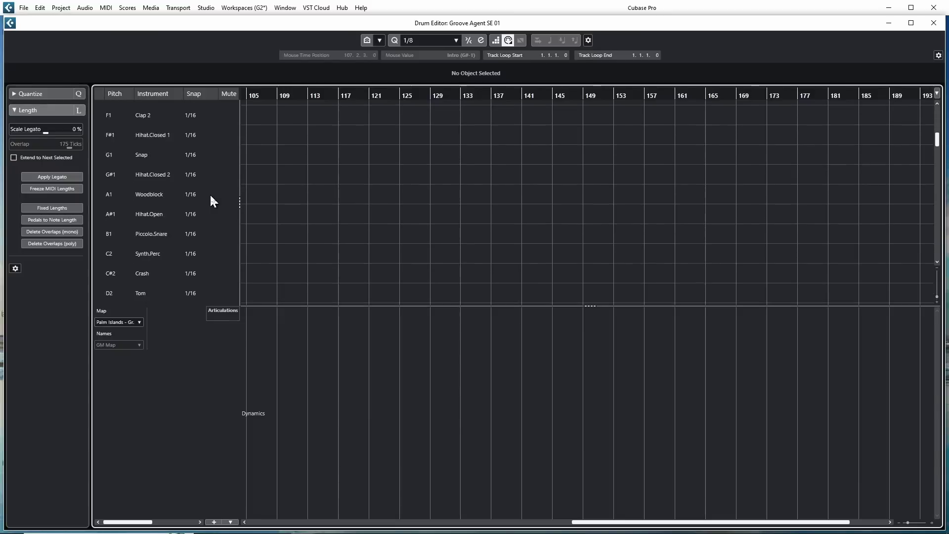
{"action": "scroll", "coordinate": [210, 195], "scroll_direction": "up", "scroll_amount": 6}
{"action": "scroll", "coordinate": [210, 193], "scroll_direction": "up", "scroll_amount": 2}
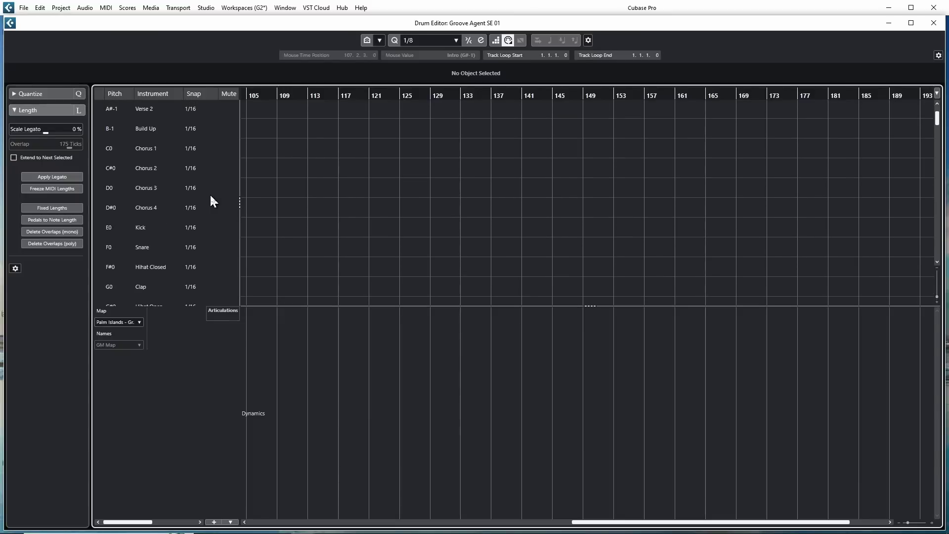
Step: Audition drum sounds of the Palm Islands map such as the snare and closed hi-hat, and draw drum hits in the grid
{"action": "left_click", "coordinate": [98, 154]}
{"action": "left_click", "coordinate": [98, 165]}
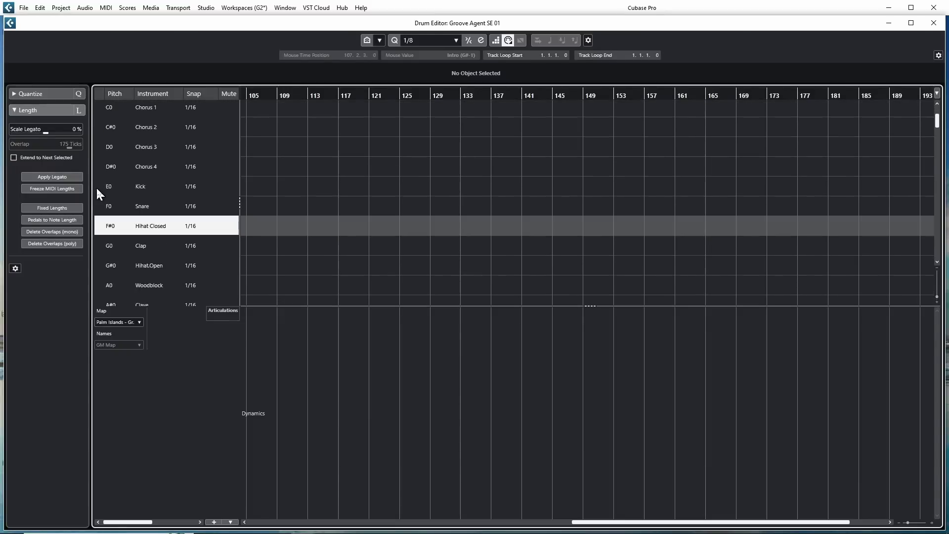
{"action": "left_click", "coordinate": [96, 186]}
{"action": "left_click", "coordinate": [93, 205]}
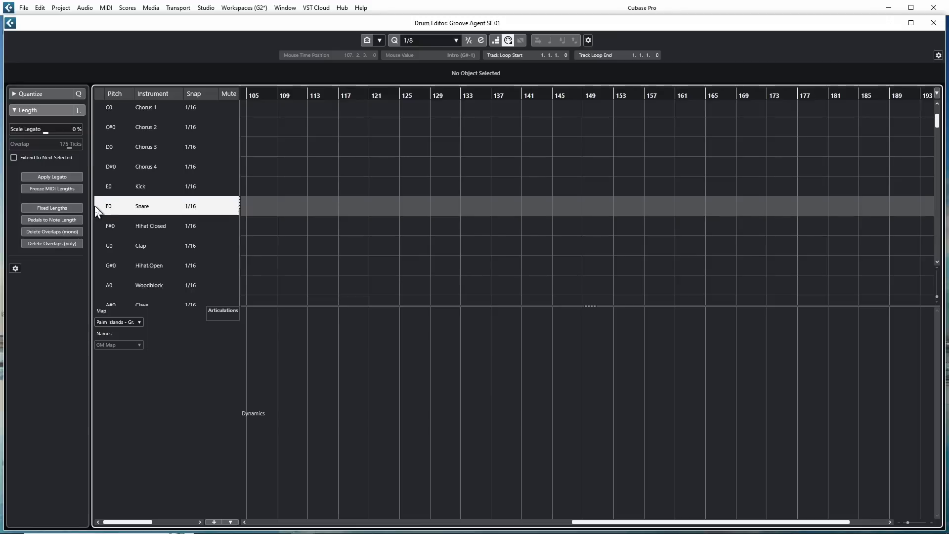
{"action": "left_click", "coordinate": [307, 149]}
{"action": "left_click_drag", "start_coordinate": [308, 149], "coordinate": [398, 154]}
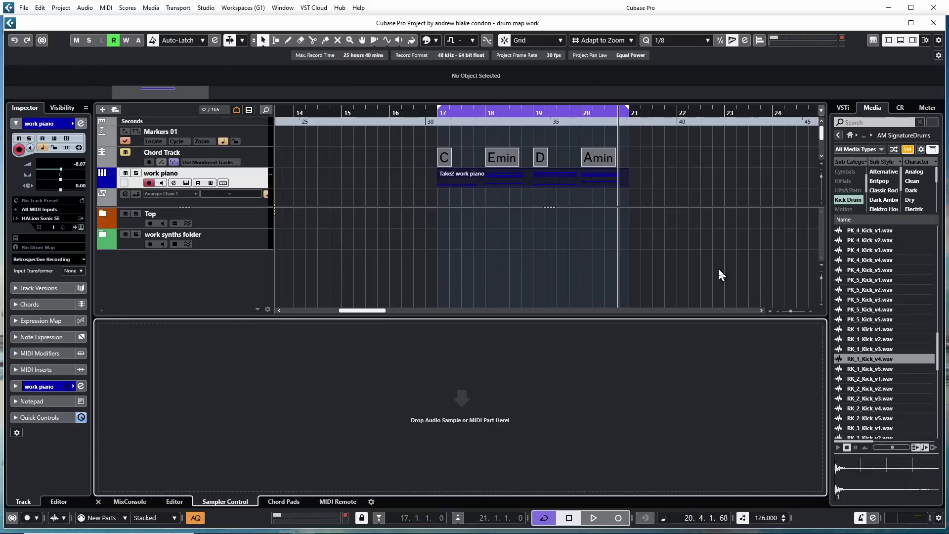
Step: Audition the RK_1 kick samples and load RK_1_Kick_v3.wav into Sampler Control as a new sampler track
{"action": "left_click", "coordinate": [862, 349]}
{"action": "left_click", "coordinate": [865, 359]}
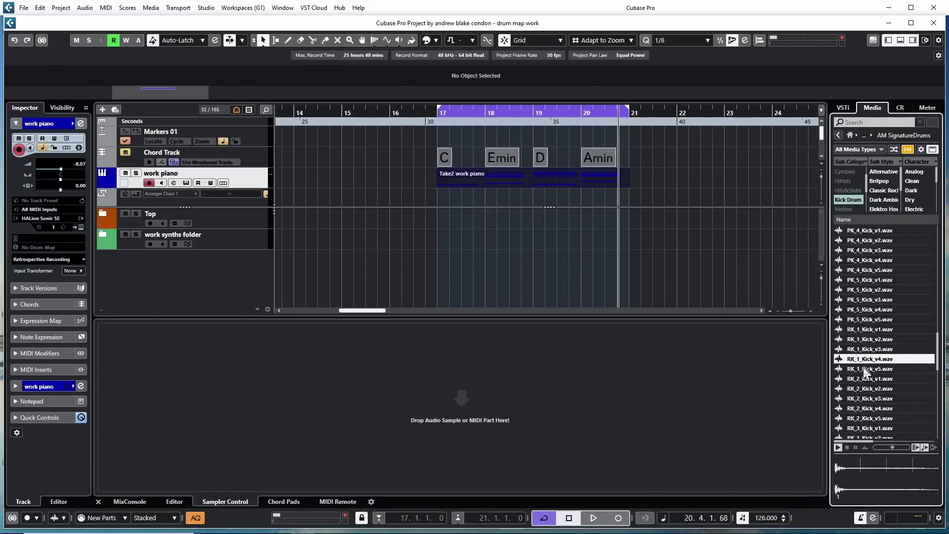
{"action": "left_click", "coordinate": [864, 369]}
{"action": "left_click_drag", "start_coordinate": [862, 349], "coordinate": [654, 384]}
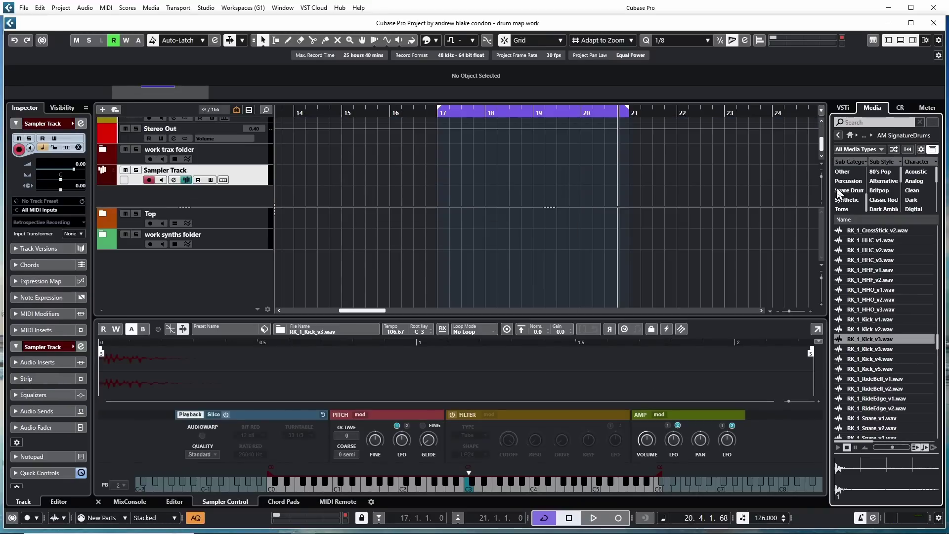
Step: Filter the AM SignatureDrums samples to Snare Drum and audition snares through to EP_2_Snare1.wav
{"action": "left_click", "coordinate": [840, 190]}
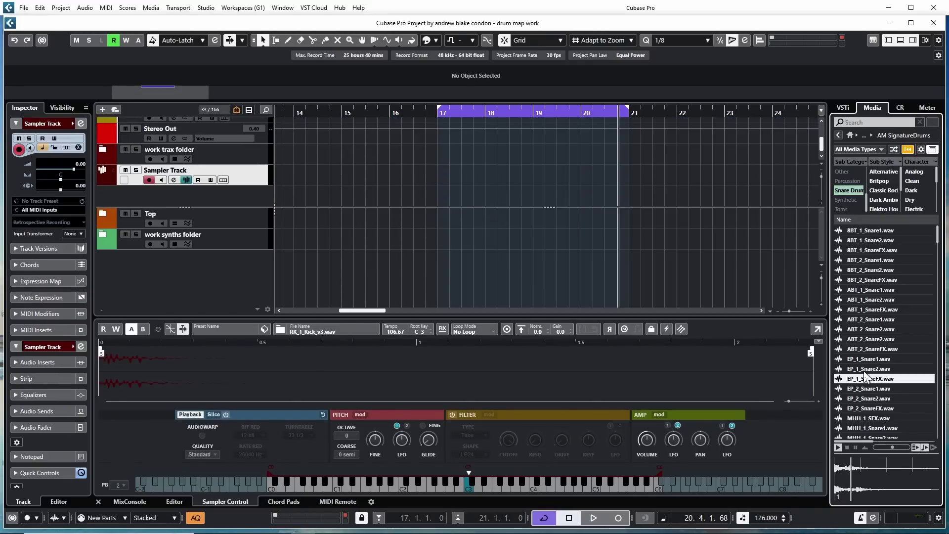
{"action": "key", "text": "Down"}
{"action": "key", "text": "Down"}
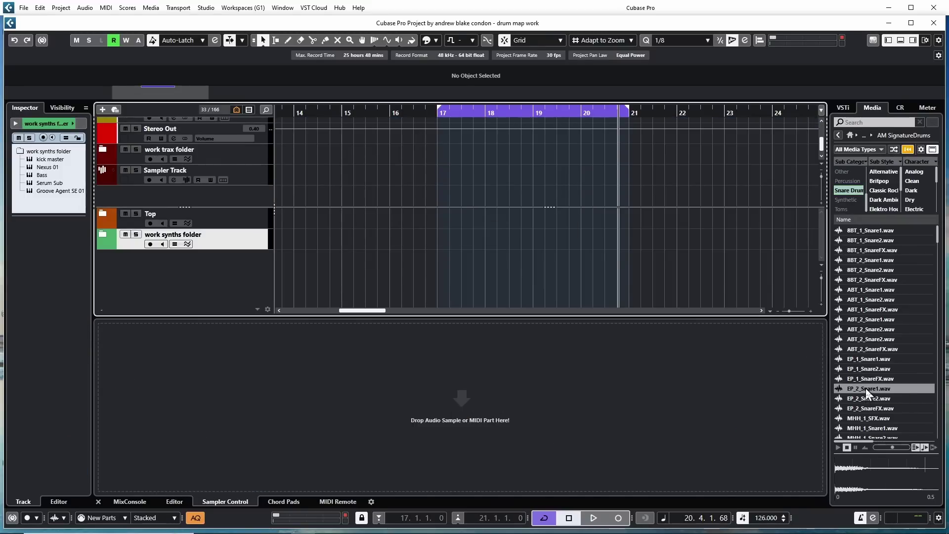
Step: Create two new sampler tracks, one from EP_2_Snare1.wav and one from the HiHats sample RK_5_HHC_v2.wav
{"action": "left_click_drag", "start_coordinate": [865, 388], "coordinate": [676, 402]}
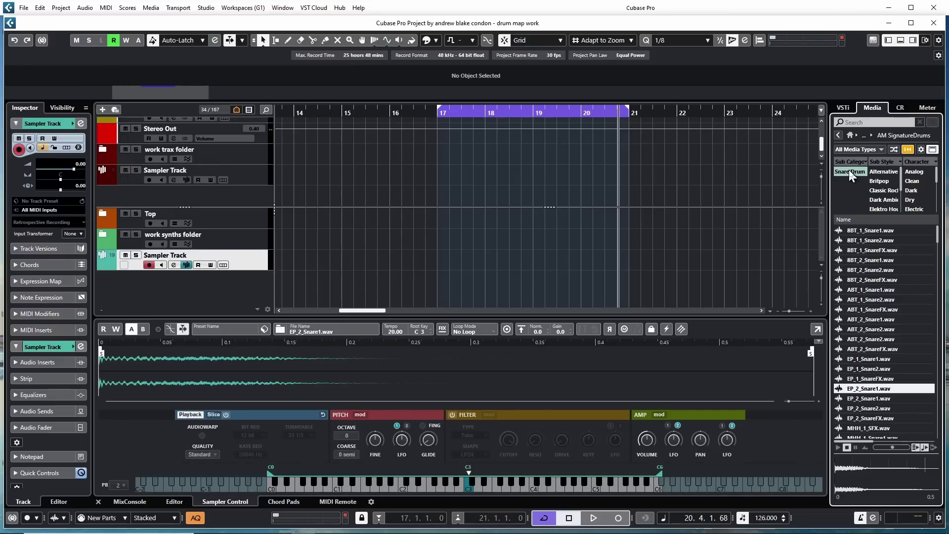
{"action": "left_click", "coordinate": [849, 170]}
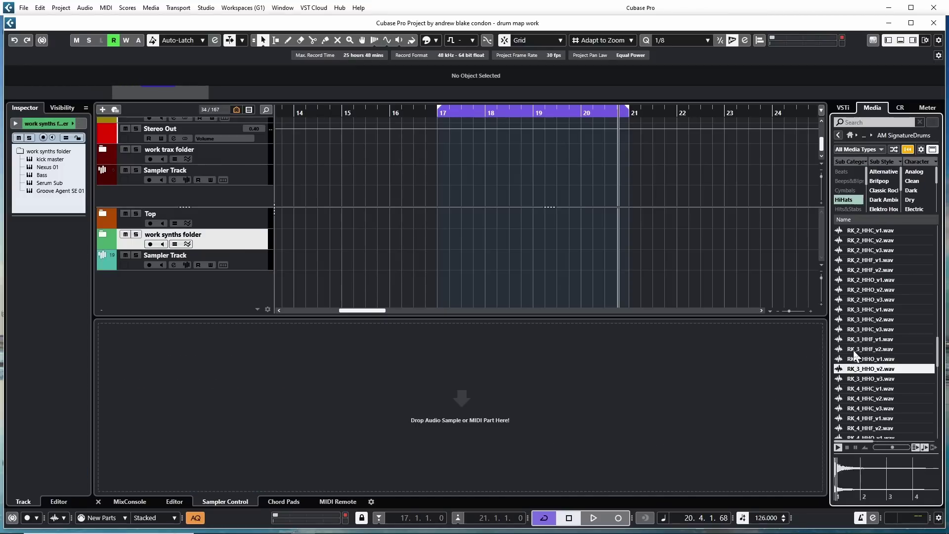
{"action": "key", "text": "Down"}
{"action": "key", "text": "Down"}
{"action": "key", "text": "Down"}
{"action": "key", "text": "Down"}
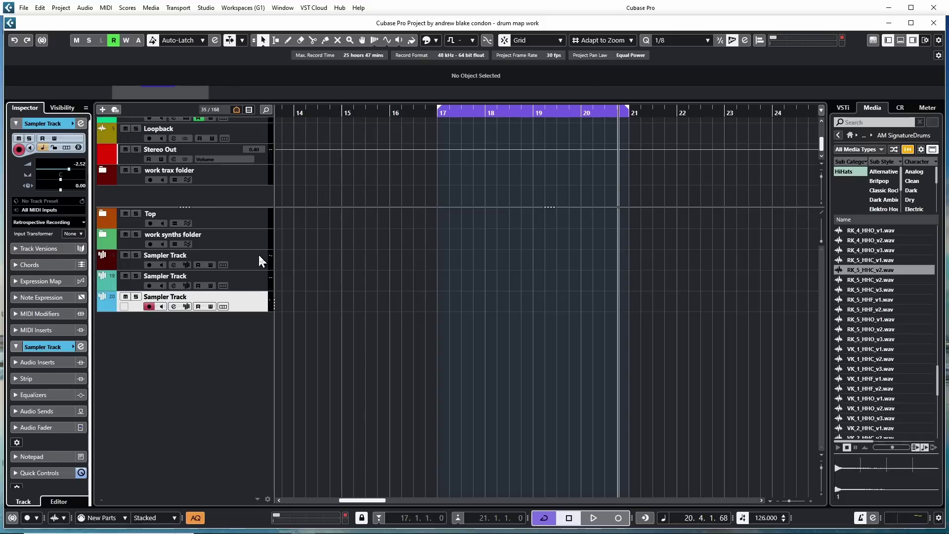
Step: Select each of the three sampler tracks in turn to test its kick, snare or hi-hat sound
{"action": "left_click", "coordinate": [258, 254]}
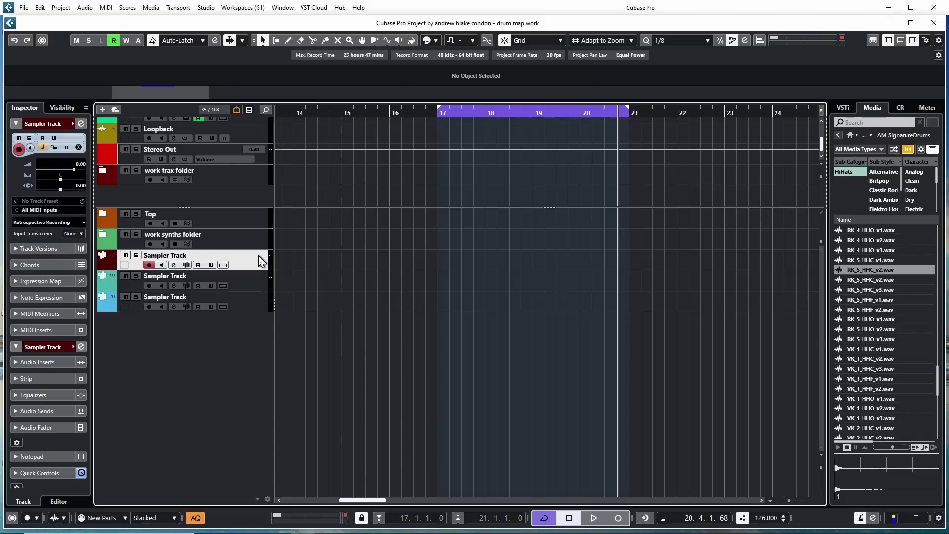
{"action": "left_click", "coordinate": [250, 279]}
{"action": "left_click", "coordinate": [250, 305]}
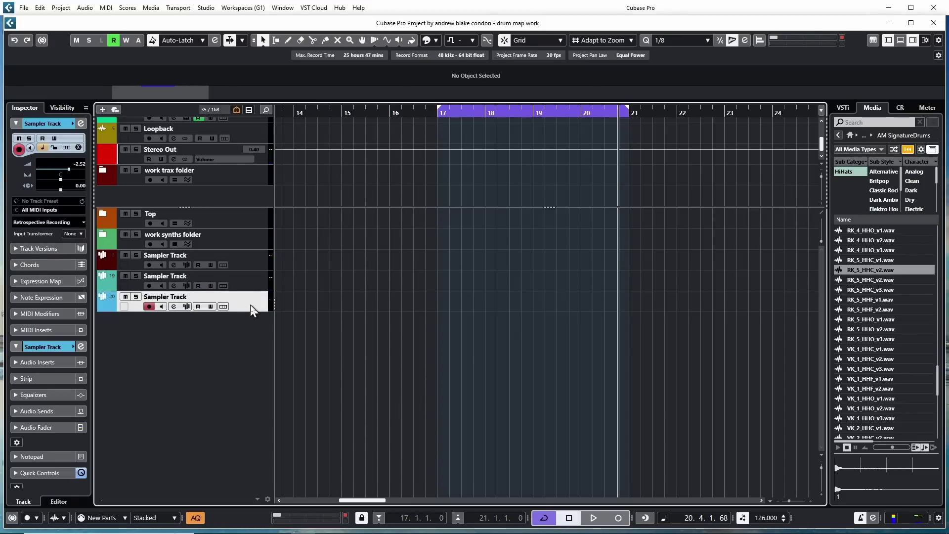
{"action": "left_click", "coordinate": [256, 261]}
{"action": "left_click", "coordinate": [257, 271]}
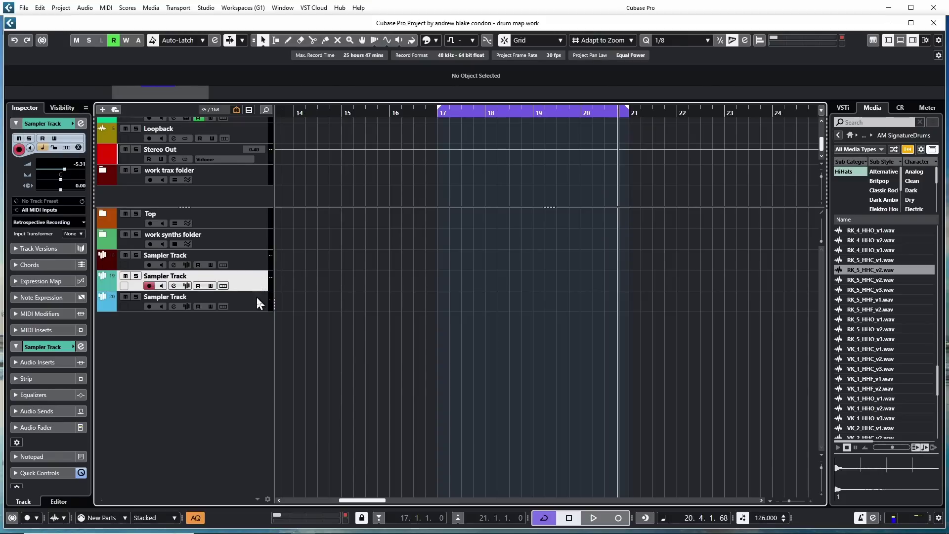
{"action": "left_click", "coordinate": [257, 297]}
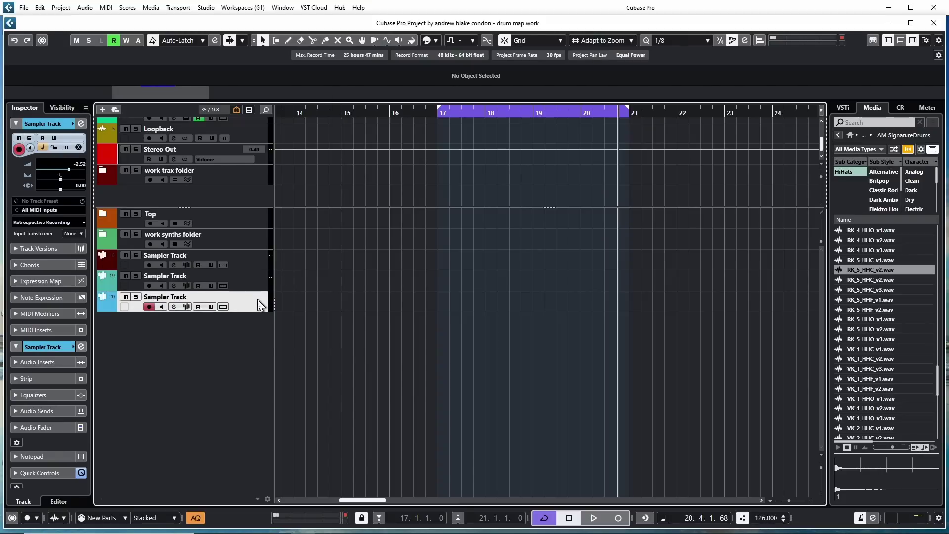
Step: Add a MIDI track below the three sampler tracks
{"action": "right_click", "coordinate": [257, 298]}
{"action": "left_click", "coordinate": [227, 112]}
{"action": "key", "text": "Return"}
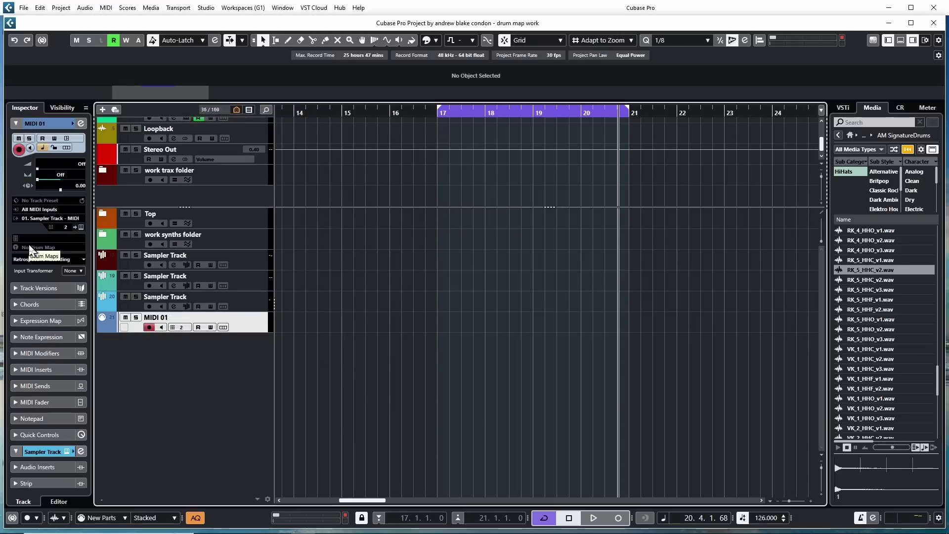
Step: Open the drum map setup for the MIDI 01 track and create a new empty map
{"action": "left_click", "coordinate": [33, 248]}
{"action": "left_click", "coordinate": [91, 303]}
{"action": "left_click", "coordinate": [190, 219]}
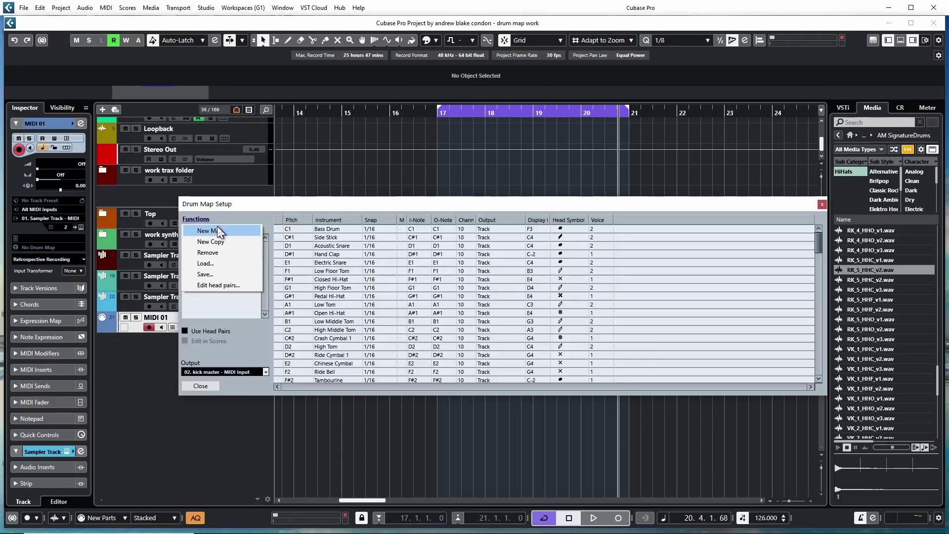
{"action": "left_click", "coordinate": [218, 227]}
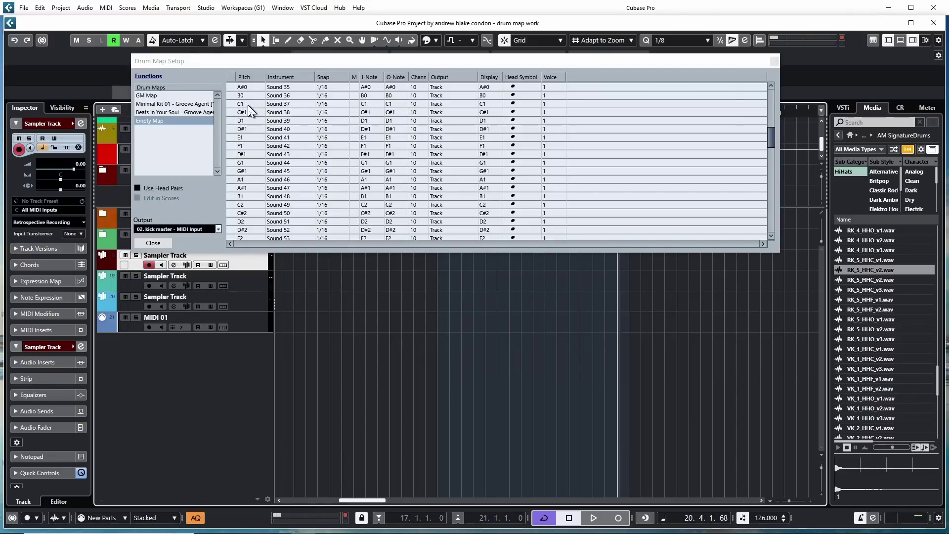
Step: In the empty drum map, name the C1 sound kick and set its output to 01. kick - MIDI
{"action": "double_click", "coordinate": [280, 104]}
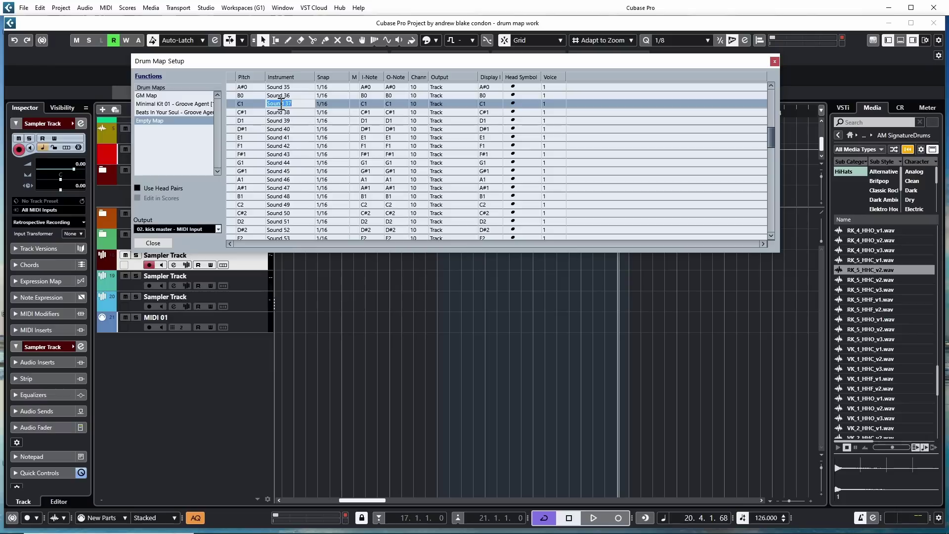
{"action": "type", "text": "kick"}
{"action": "key", "text": "Tab"}
{"action": "left_click", "coordinate": [452, 103]}
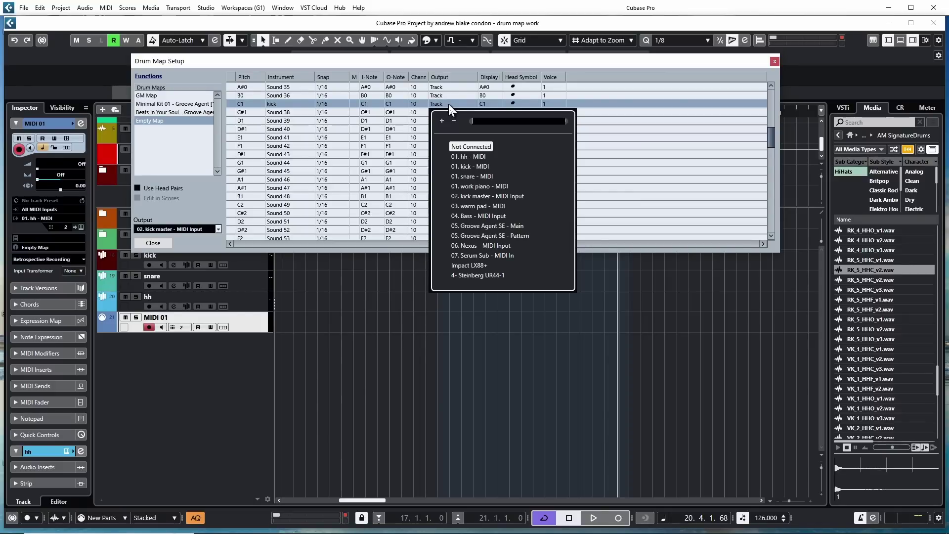
{"action": "left_click", "coordinate": [467, 166]}
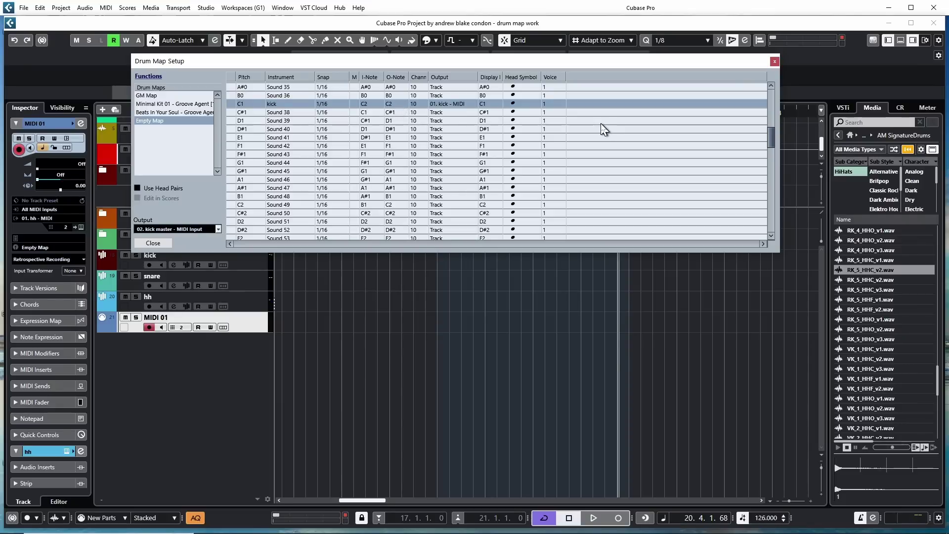
Step: Name the D2 sound snare and route its output to 01. snare - MIDI
{"action": "scroll", "coordinate": [275, 186], "scroll_direction": "down", "scroll_amount": 3}
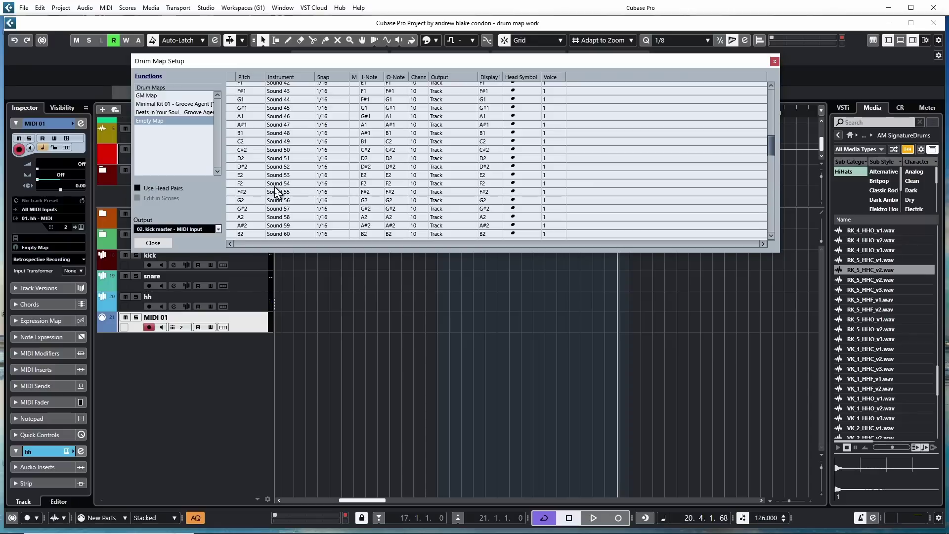
{"action": "left_click", "coordinate": [284, 158]}
{"action": "left_click", "coordinate": [266, 158]}
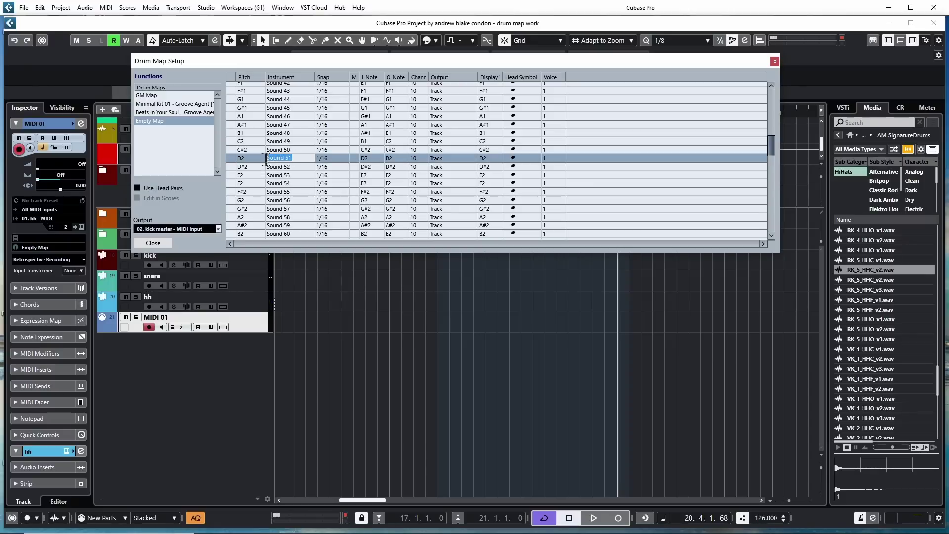
{"action": "type", "text": "snare"}
{"action": "key", "text": "Return"}
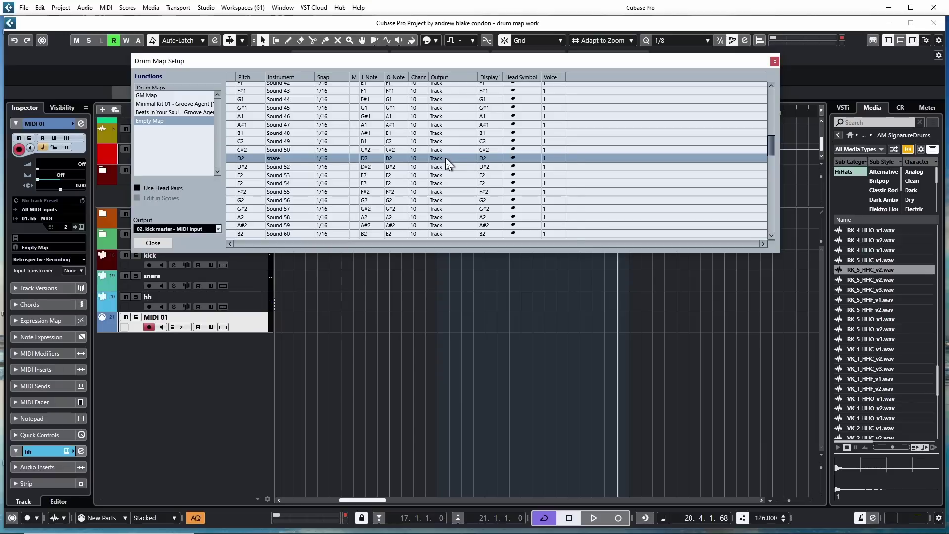
{"action": "left_click", "coordinate": [446, 158]}
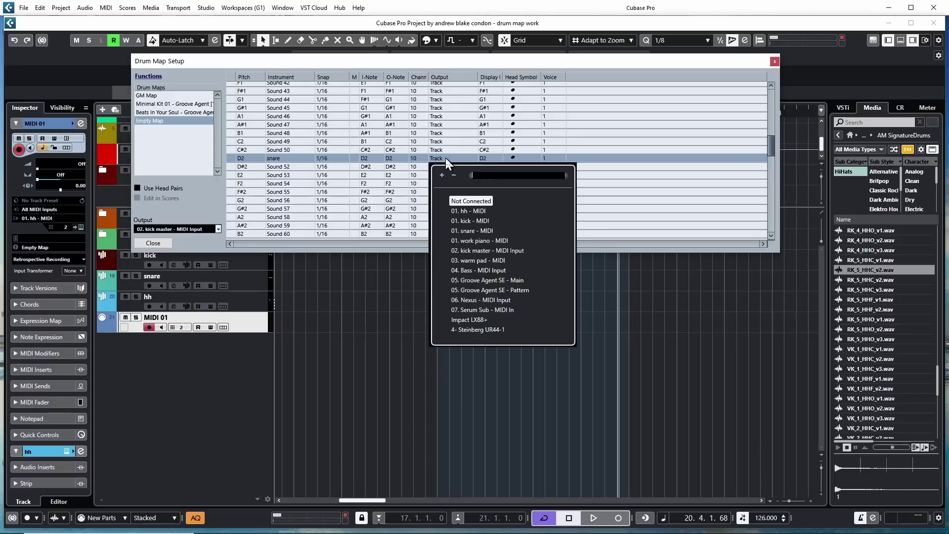
{"action": "left_click", "coordinate": [476, 232]}
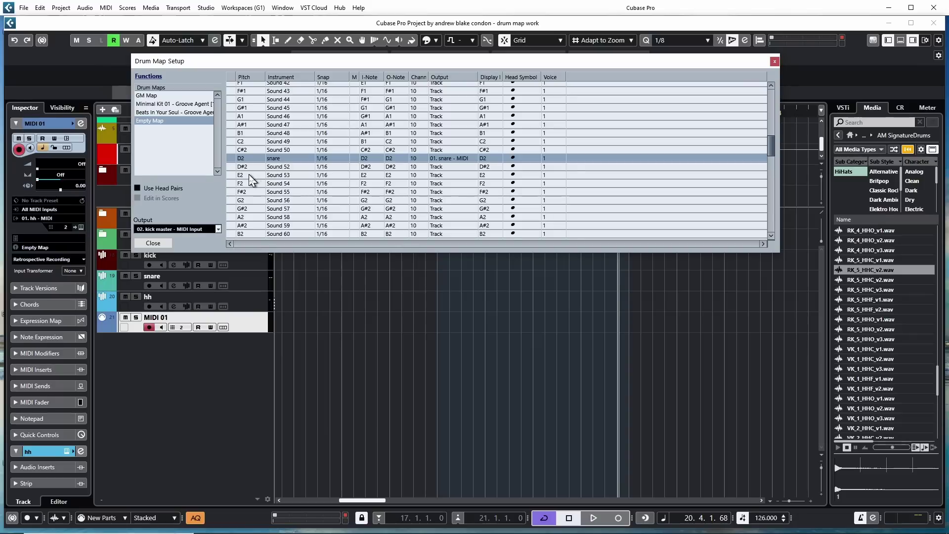
Step: Name the E2 sound hh with output 01. hh - MIDI, and load RK_5_HHC_v2.wav into the hh sampler track
{"action": "double_click", "coordinate": [284, 175]}
{"action": "type", "text": "hh"}
{"action": "left_click", "coordinate": [454, 175]}
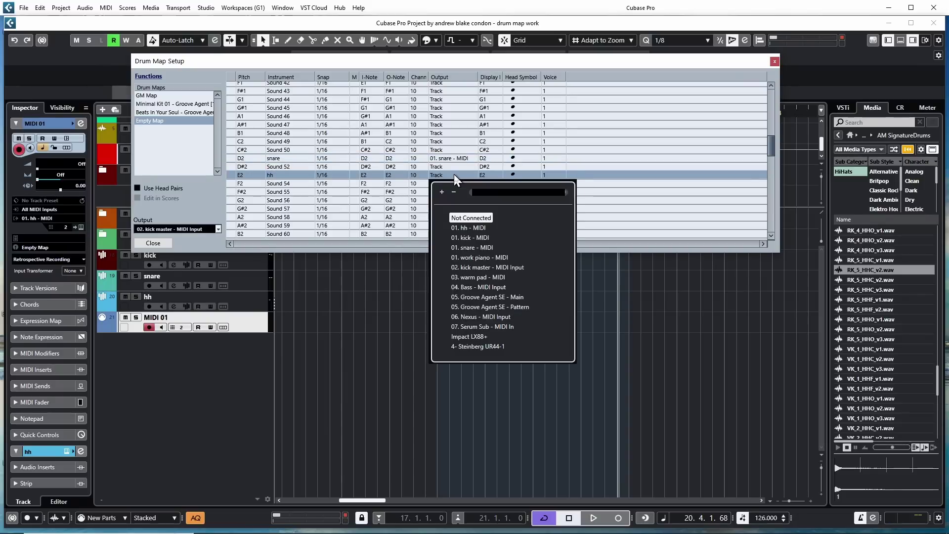
{"action": "left_click", "coordinate": [490, 227]}
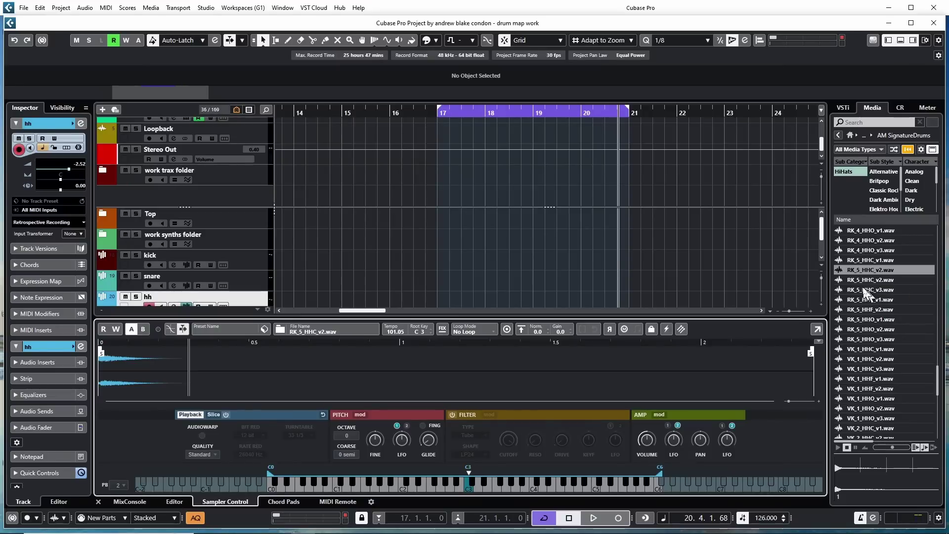
{"action": "left_click_drag", "start_coordinate": [863, 282], "coordinate": [296, 356]}
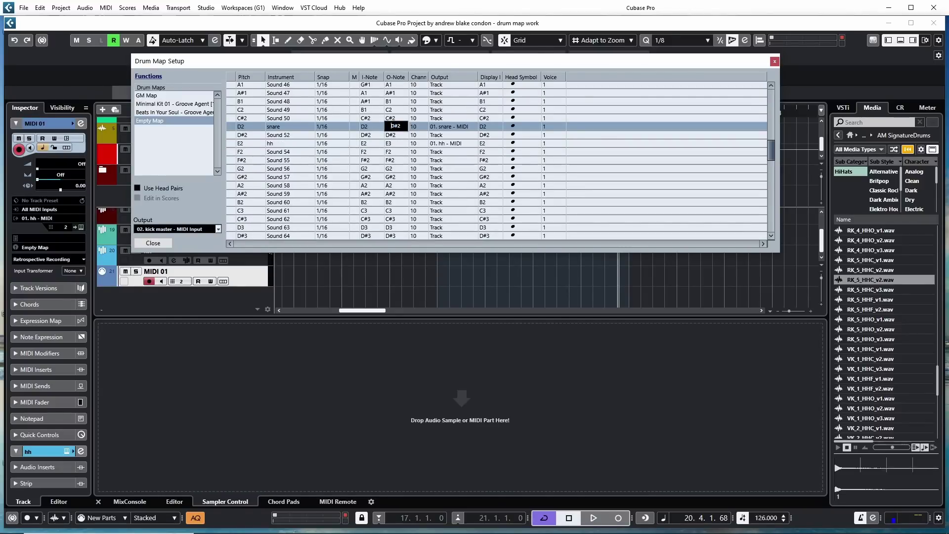
Step: Set the snare's output note to C3 in the drum map and close the setup
{"action": "type", "text": "F#2"}
{"action": "type", "text": "C3"}
{"action": "key", "text": "Return"}
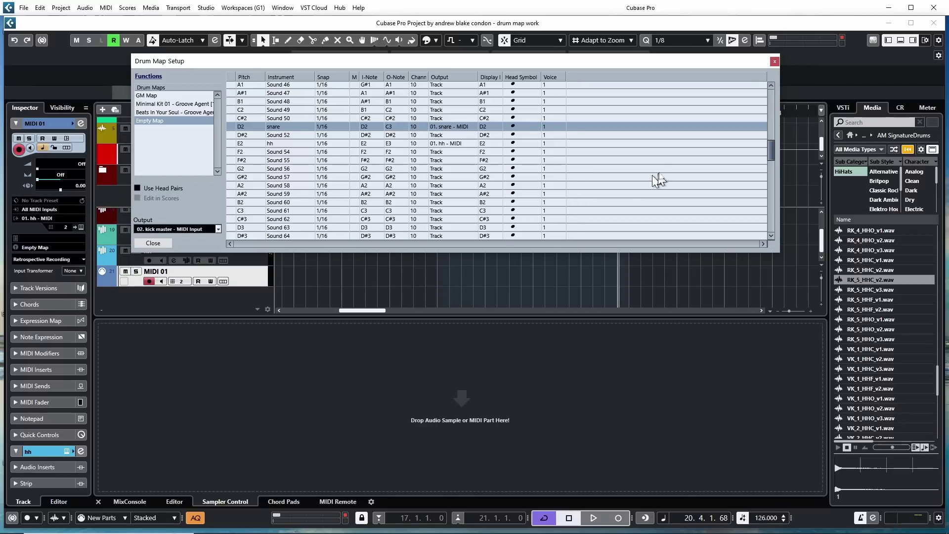
{"action": "left_click", "coordinate": [774, 62]}
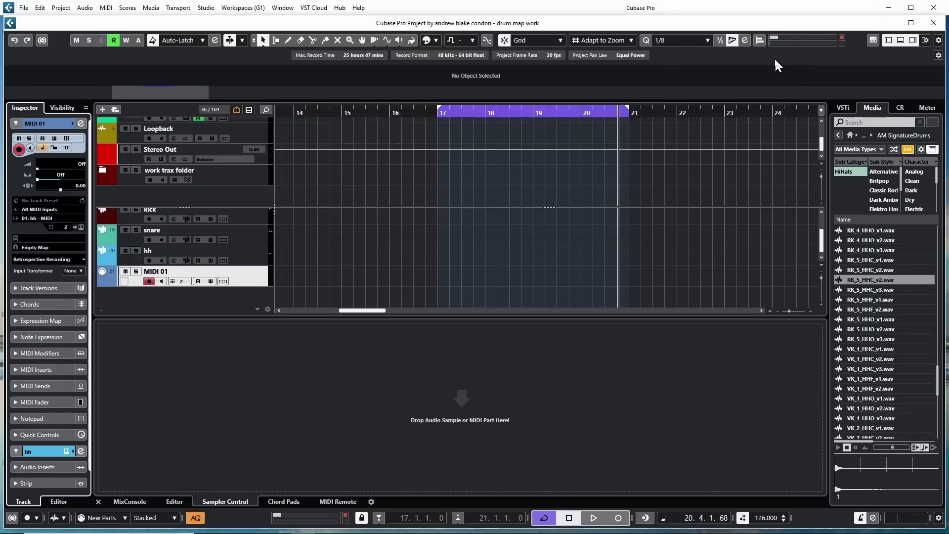
Step: Select the kick, snare and hh sampler tracks one after another to check their sounds
{"action": "left_click", "coordinate": [258, 260]}
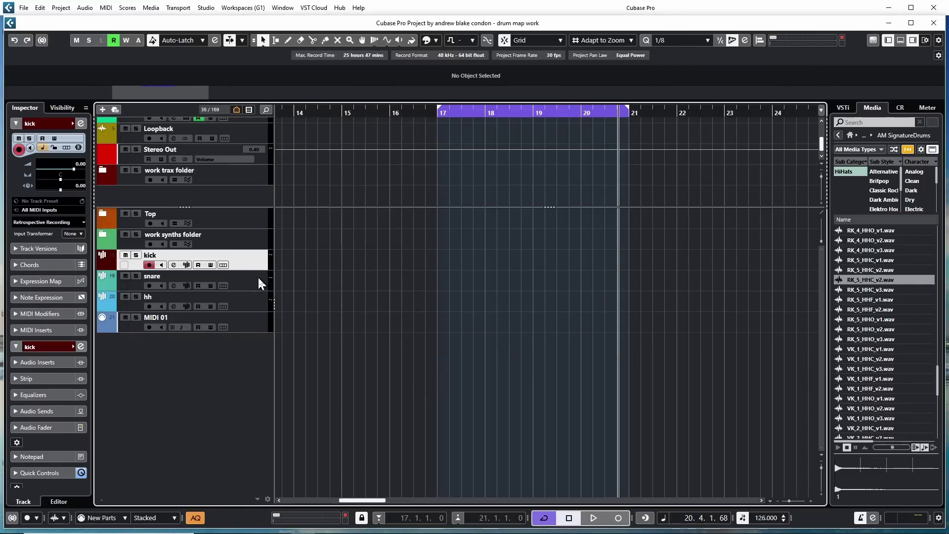
{"action": "left_click", "coordinate": [257, 276]}
{"action": "left_click", "coordinate": [255, 296]}
Step: Record a kick, snare and hi-hat pattern on the MIDI 01 track from bar 17
{"action": "left_click", "coordinate": [254, 319]}
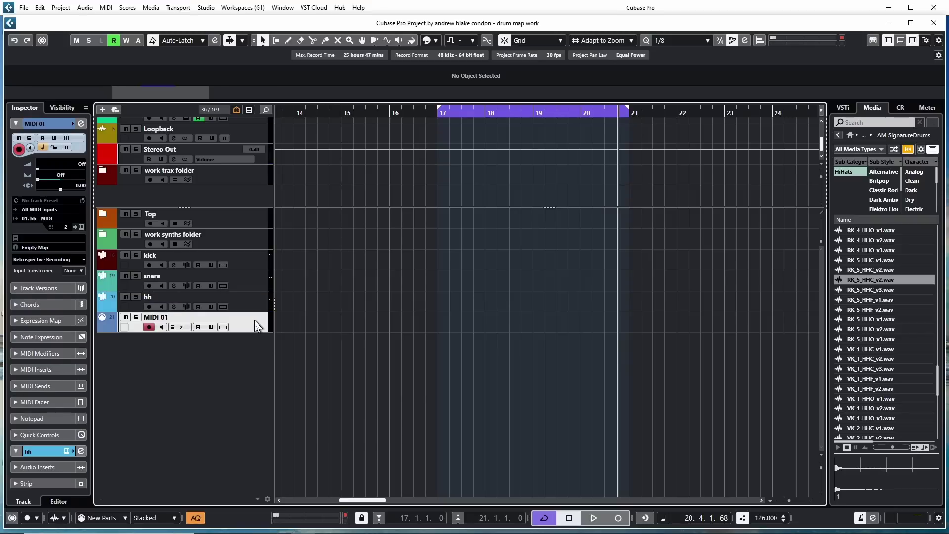
{"action": "key", "text": "KP_1"}
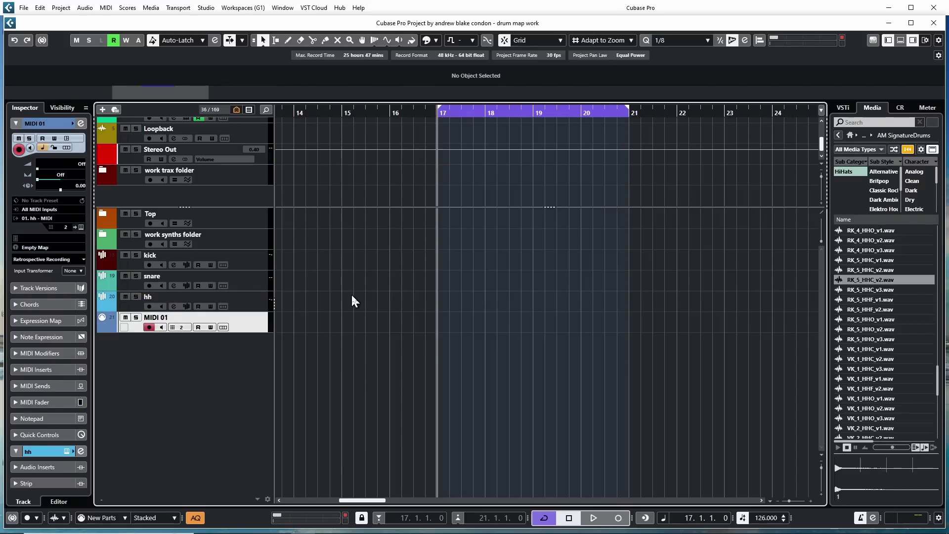
{"action": "key", "text": "KP_Multiply"}
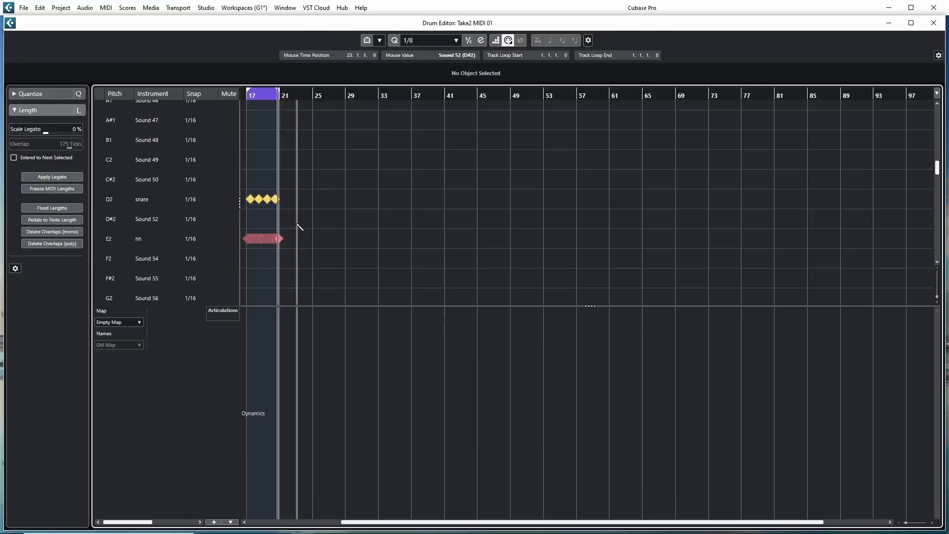
Step: Limit the Drum Editor's sound list for the recorded pattern to Show Drum Sounds with Events
{"action": "key", "text": "h"}
{"action": "key", "text": "h"}
{"action": "key", "text": "h"}
{"action": "key", "text": "h"}
{"action": "key", "text": "h"}
{"action": "key", "text": "h"}
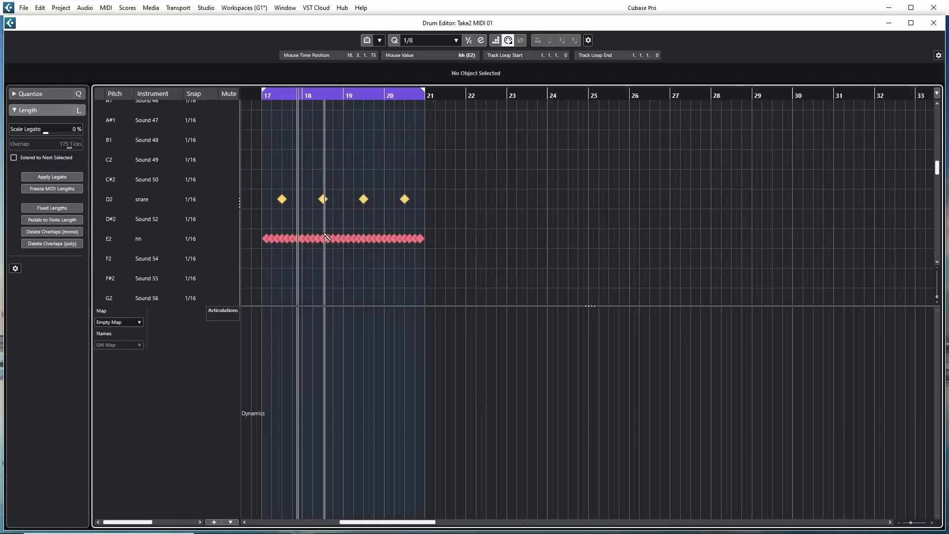
{"action": "scroll", "coordinate": [324, 234], "scroll_direction": "up", "scroll_amount": 1}
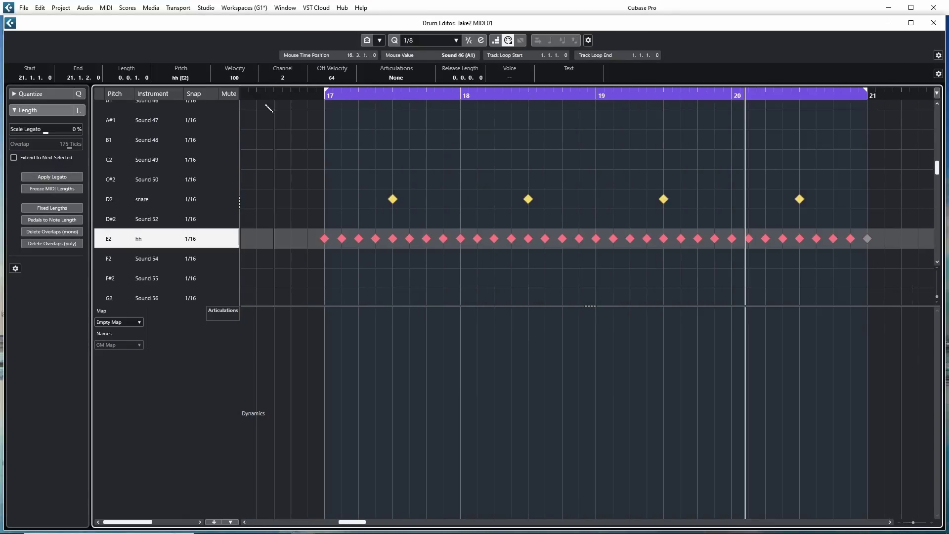
{"action": "left_click", "coordinate": [379, 40]}
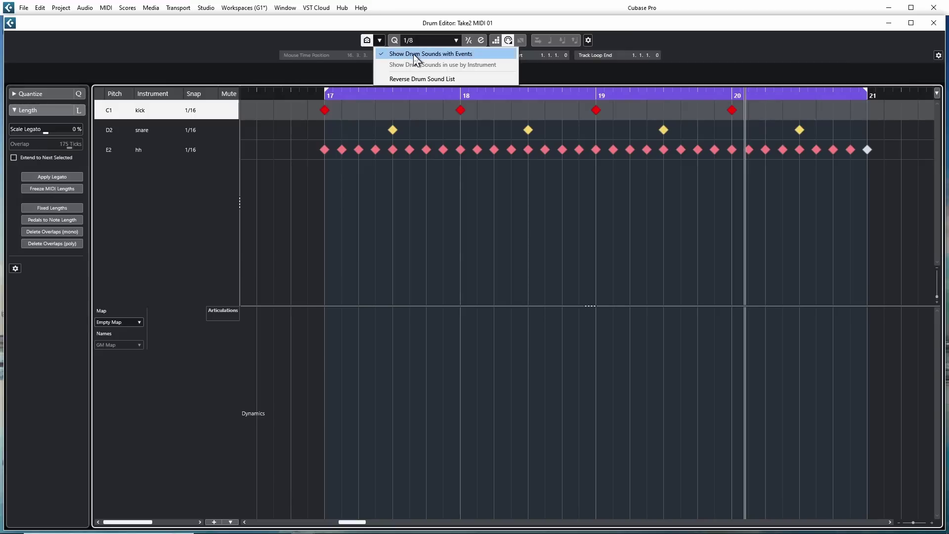
{"action": "left_click", "coordinate": [414, 55]}
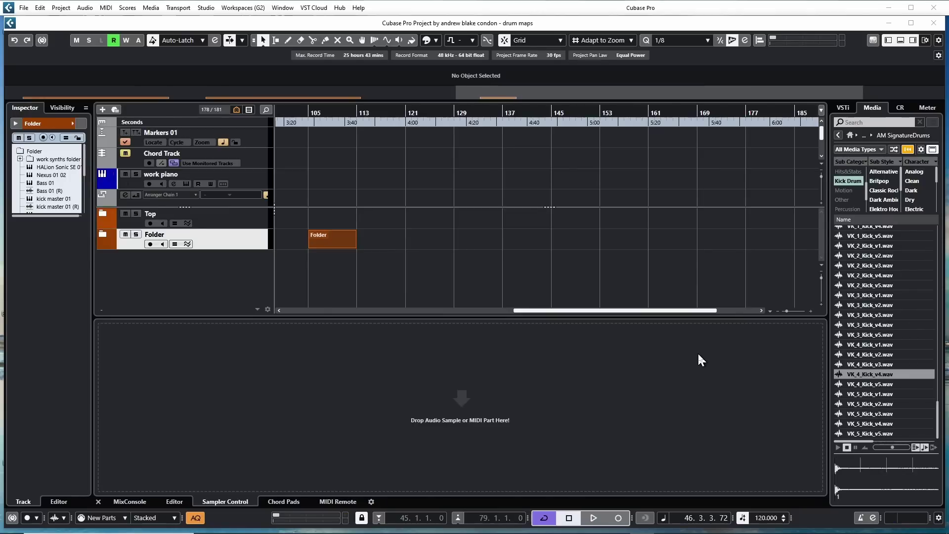
Step: In the drum maps project, load VK_4_Kick_v4.wav as a new sampler track and play it at C3, C2 and C4
{"action": "left_click", "coordinate": [867, 375]}
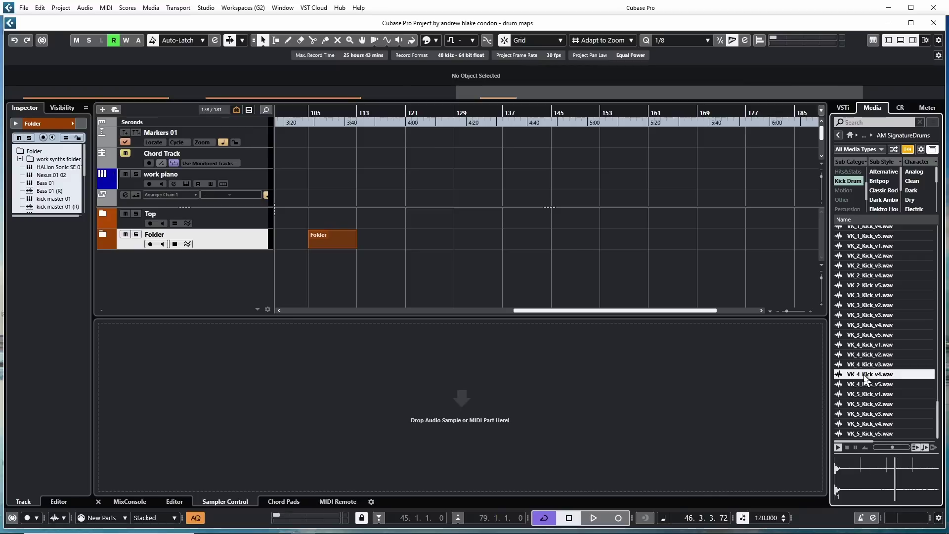
{"action": "left_click_drag", "start_coordinate": [865, 378], "coordinate": [463, 483]}
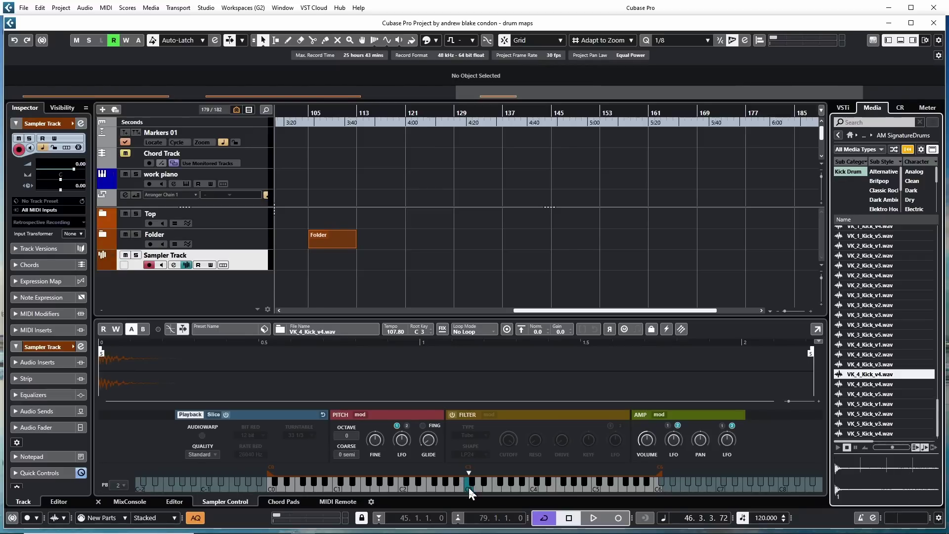
{"action": "left_click", "coordinate": [468, 489]}
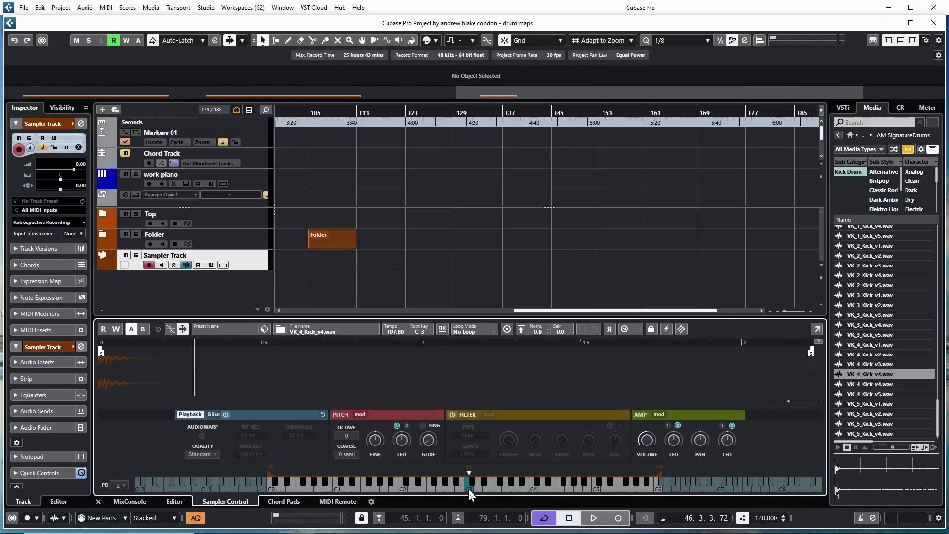
{"action": "left_click", "coordinate": [400, 488]}
{"action": "left_click", "coordinate": [533, 488]}
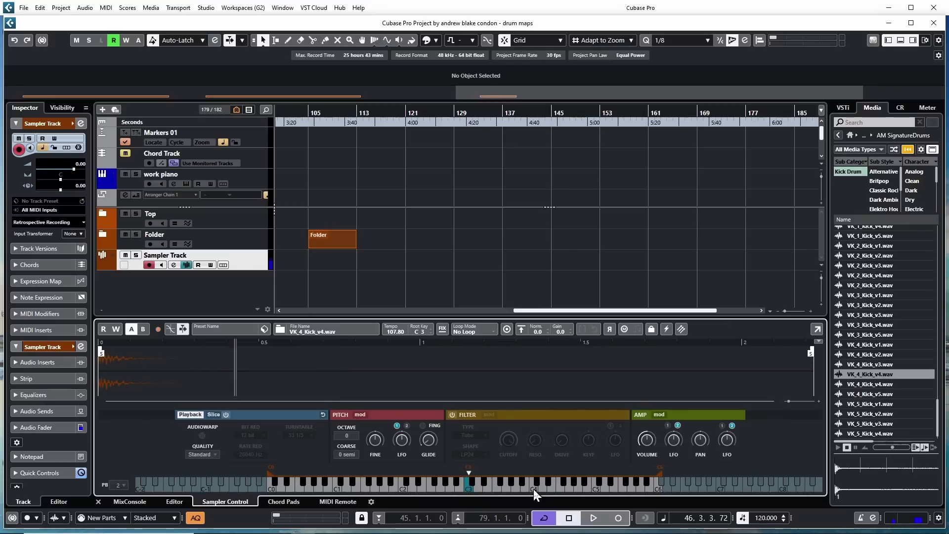
Step: Play C3 on the sampler track and add a MIDI track below it
{"action": "left_click", "coordinate": [467, 490]}
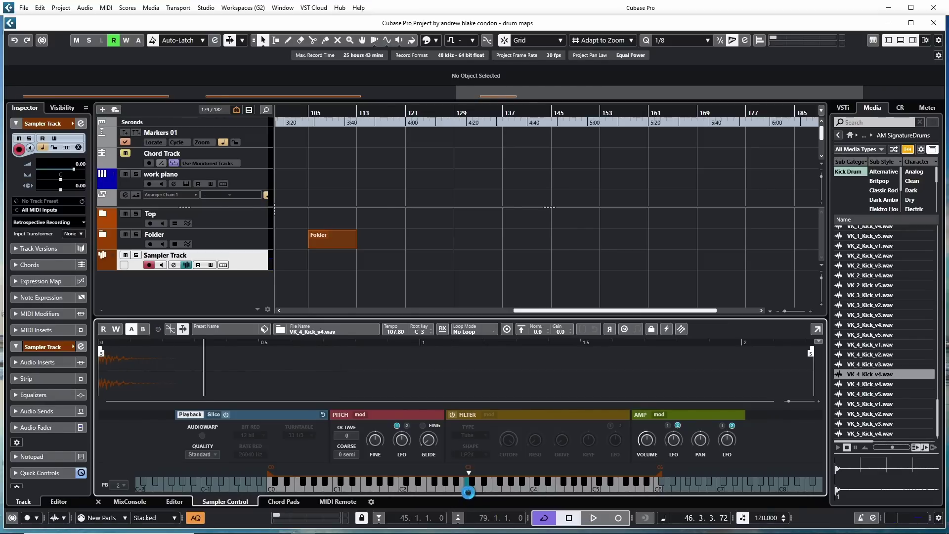
{"action": "right_click", "coordinate": [242, 286]}
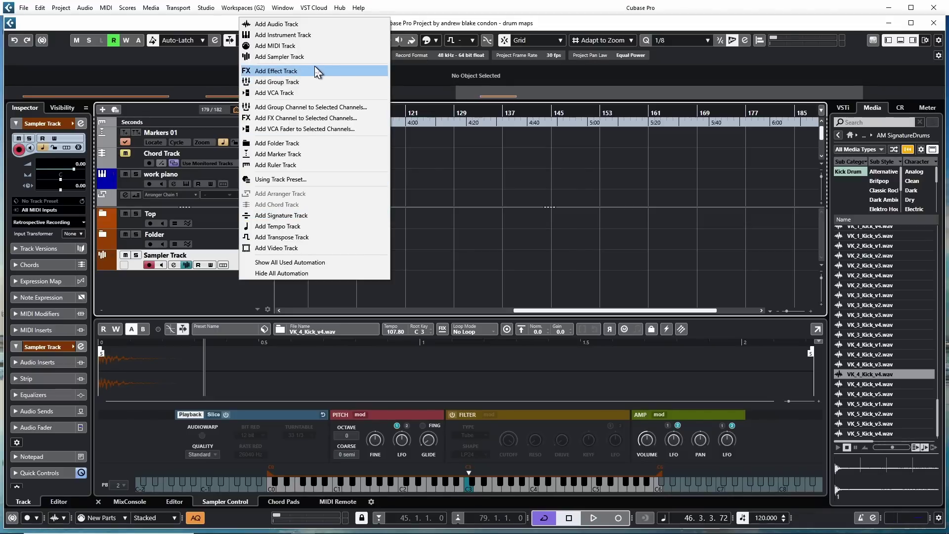
{"action": "left_click", "coordinate": [317, 46]}
Step: Create a new drum map named sample map in Drum Map Setup
{"action": "left_click", "coordinate": [42, 248]}
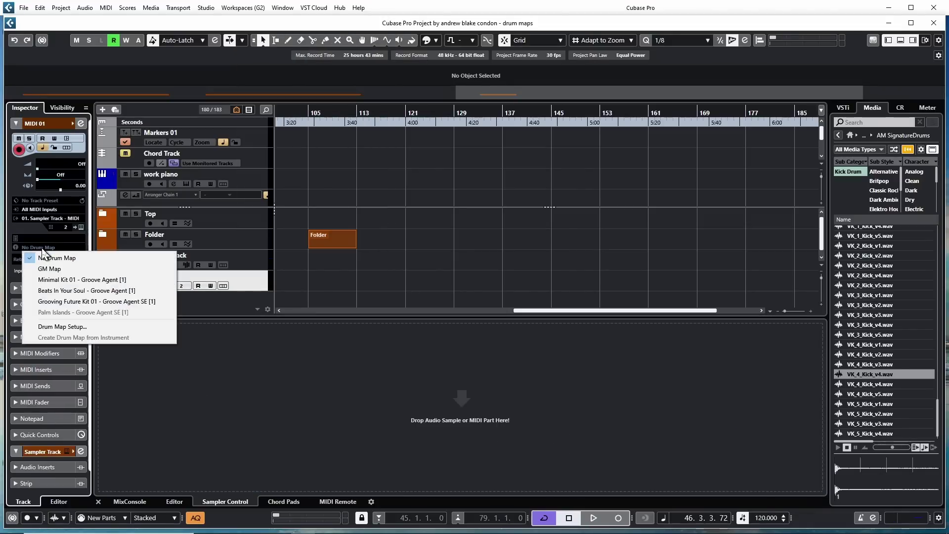
{"action": "left_click", "coordinate": [68, 330]}
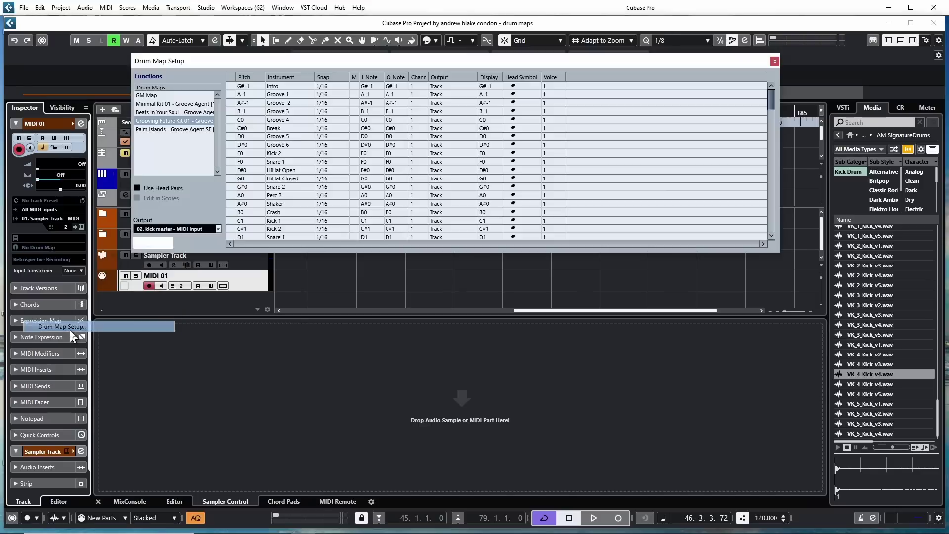
{"action": "left_click", "coordinate": [147, 77]}
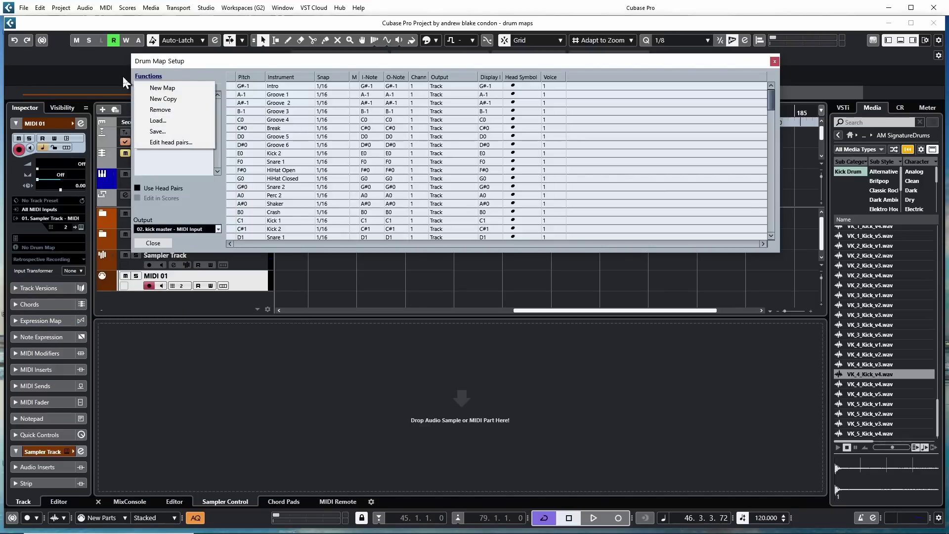
{"action": "left_click", "coordinate": [161, 87]}
{"action": "type", "text": "samp"}
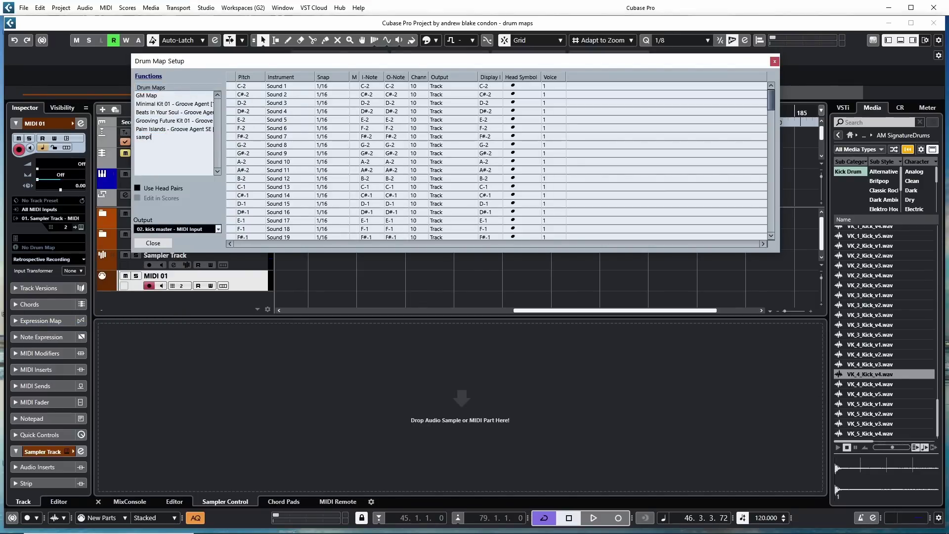
{"action": "type", "text": "l"}
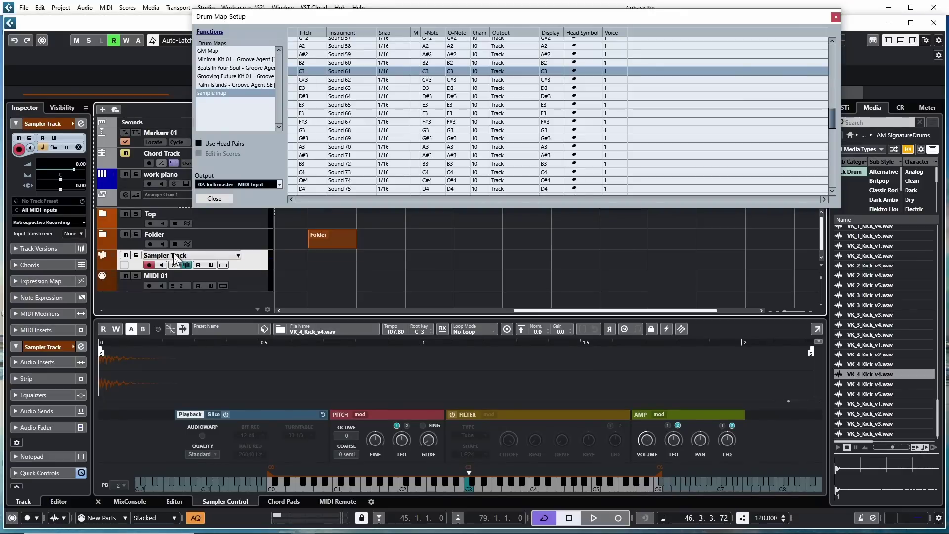
Step: Rename the sampler track Kick Sampler and set the output of sample map, used by MIDI 01, to 01. Kick Sampler - MIDI
{"action": "double_click", "coordinate": [175, 255]}
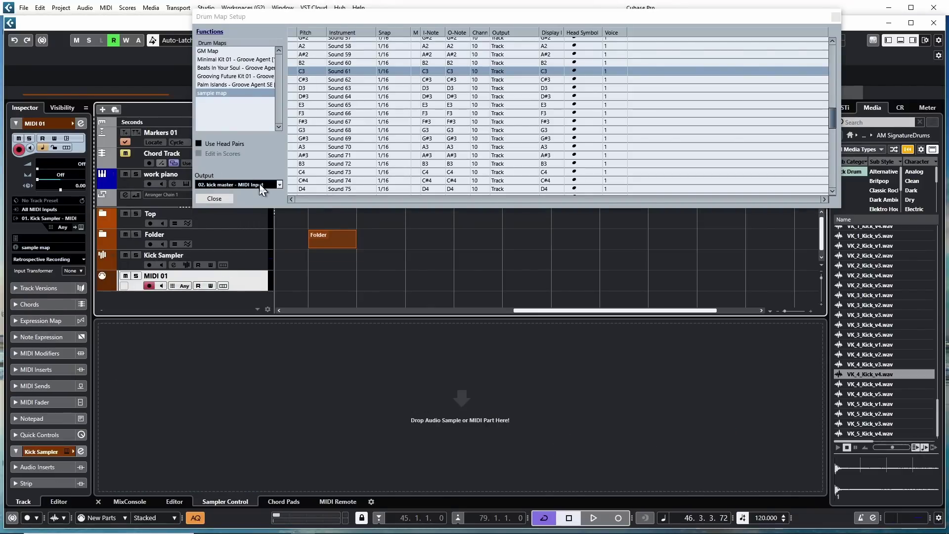
{"action": "left_click", "coordinate": [279, 185]}
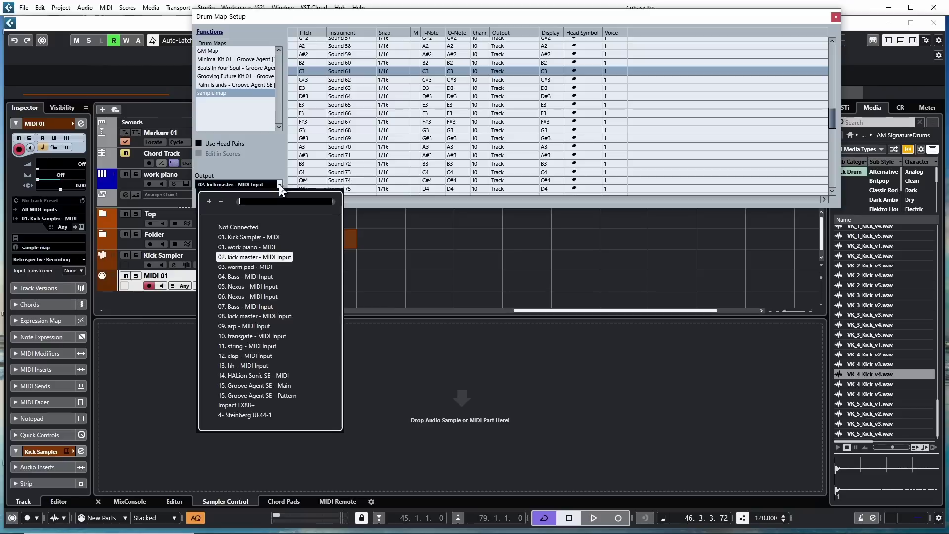
{"action": "left_click", "coordinate": [248, 236]}
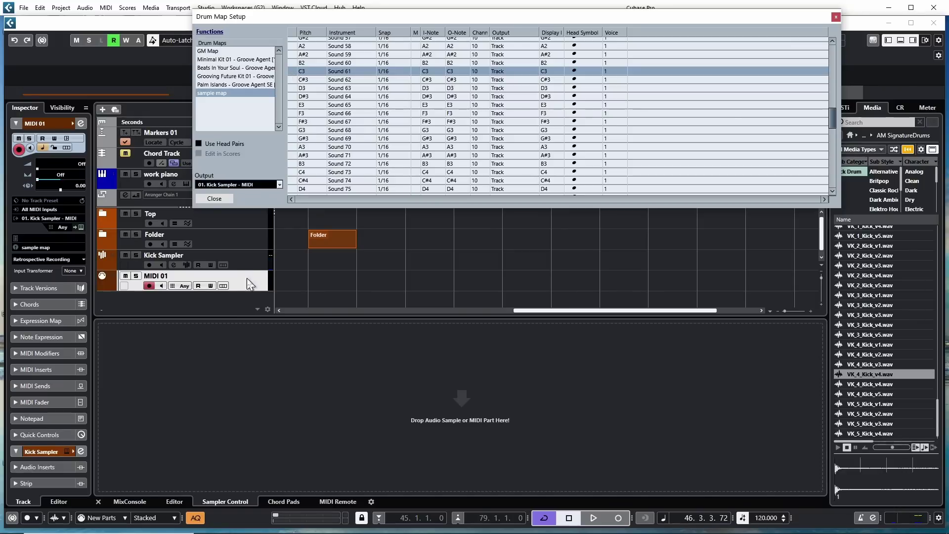
Step: Play C3 repeatedly on the Kick Sampler track and return to the MIDI 01 track
{"action": "left_click", "coordinate": [251, 259]}
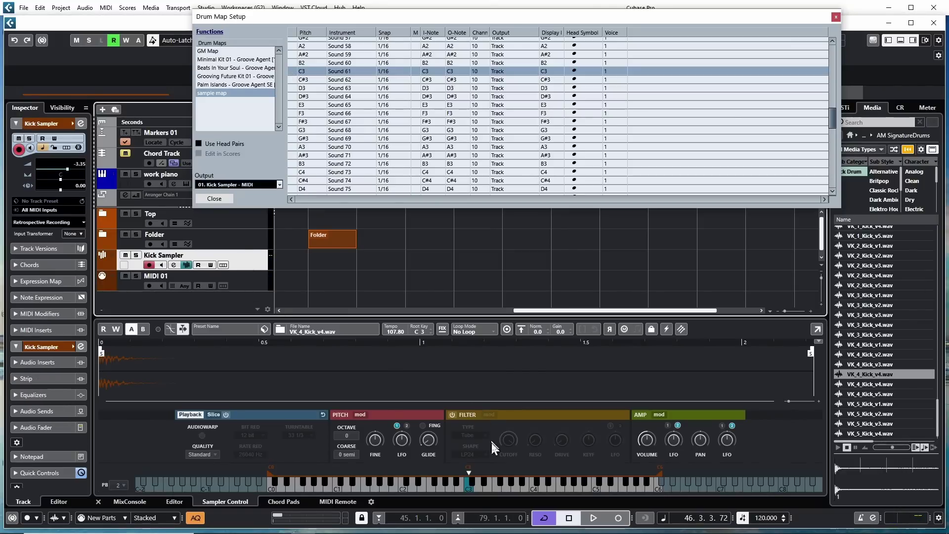
{"action": "left_click", "coordinate": [467, 486]}
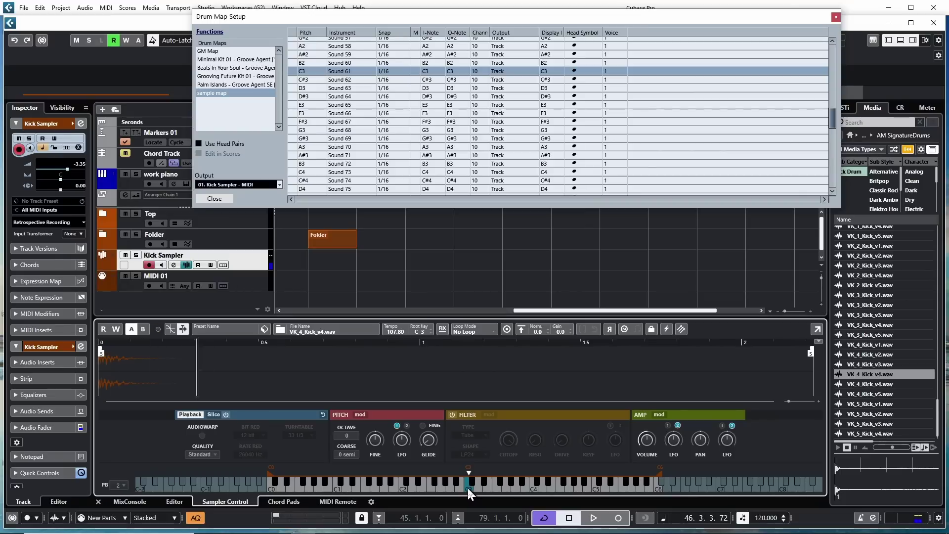
{"action": "left_click", "coordinate": [468, 489]}
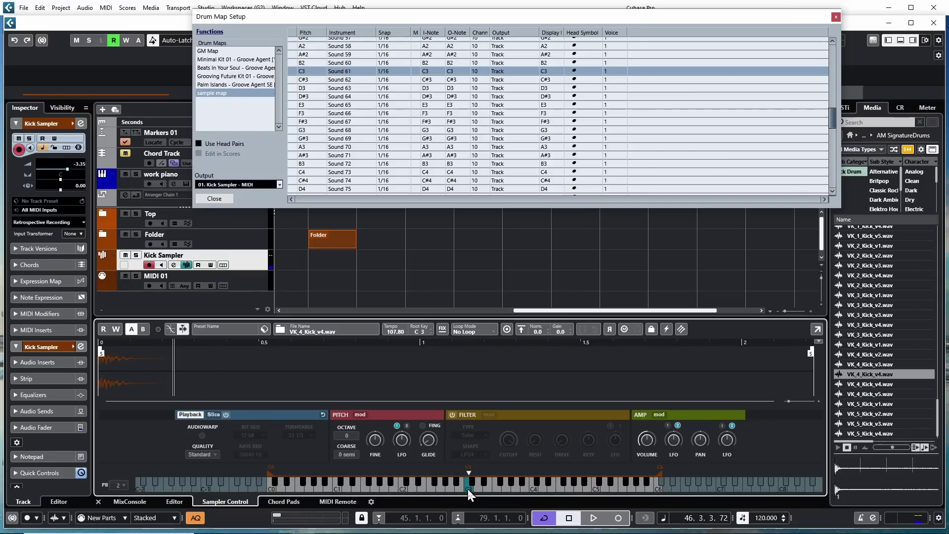
{"action": "left_click", "coordinate": [260, 280]}
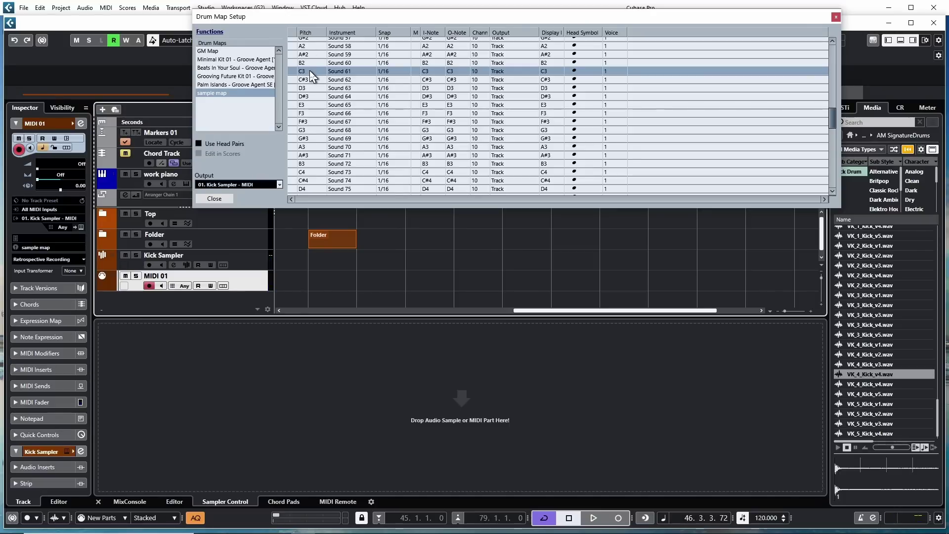
Step: Set the I-Note of the C3 sound, Sound 61, to C2 in sample map
{"action": "double_click", "coordinate": [434, 71]}
{"action": "type", "text": "C2"}
{"action": "key", "text": "Return"}
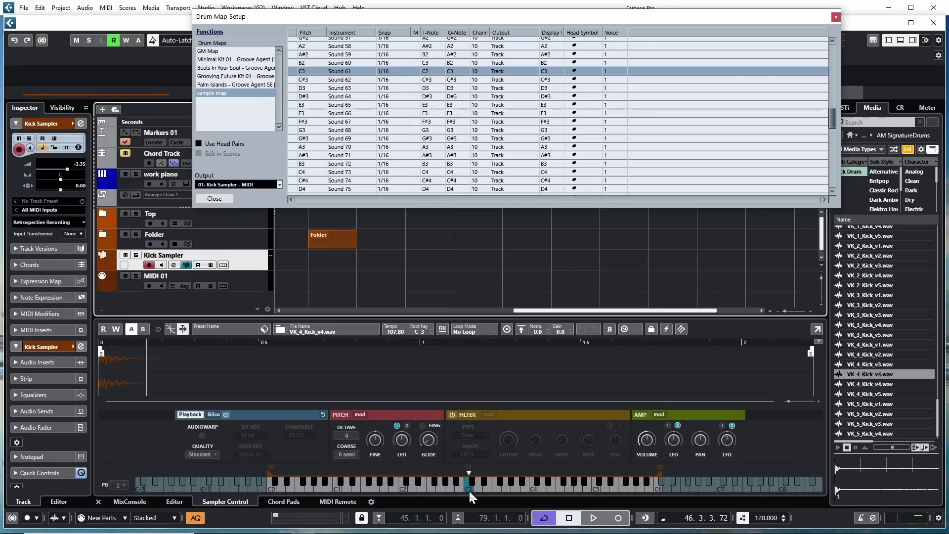
Step: Play C3 on the Kick Sampler track and move the sample's root key to C4
{"action": "left_click", "coordinate": [467, 488]}
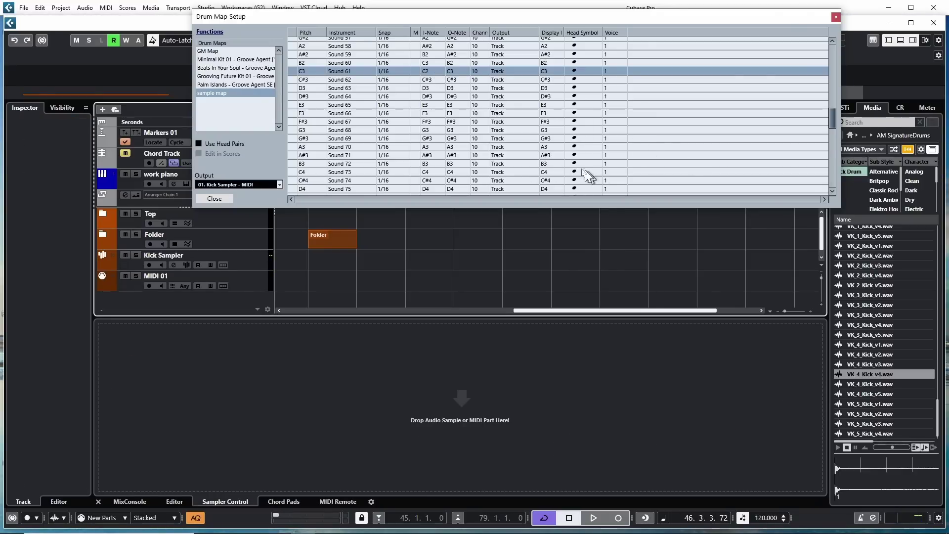
{"action": "scroll", "coordinate": [551, 159], "scroll_direction": "up", "scroll_amount": 3}
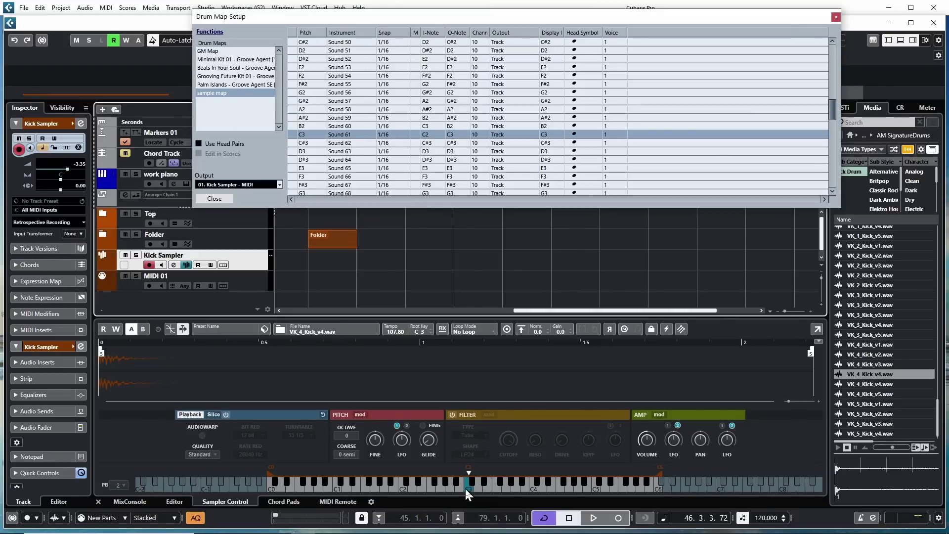
{"action": "left_click_drag", "start_coordinate": [469, 472], "coordinate": [533, 473]}
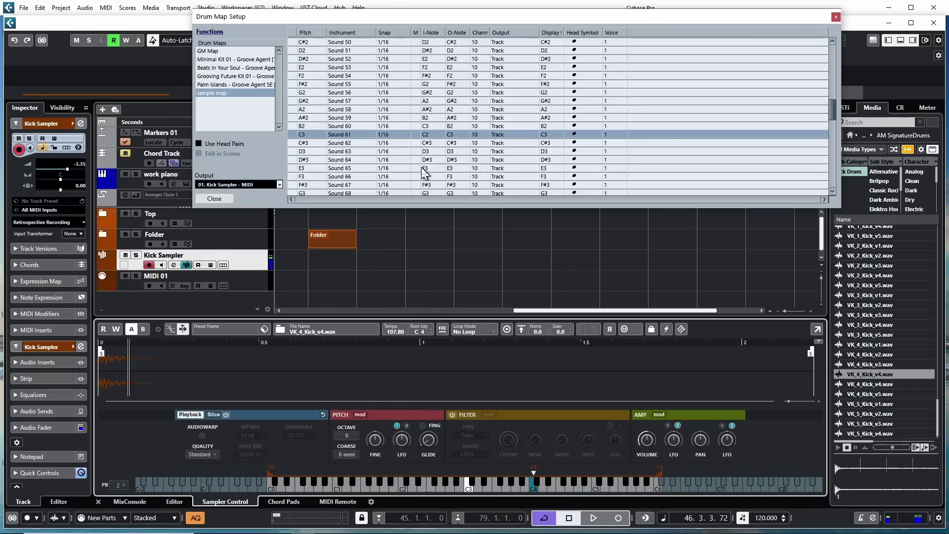
Step: Set the O-Note of the C3 sound, Sound 61, to C4 in sample map
{"action": "left_click", "coordinate": [457, 135]}
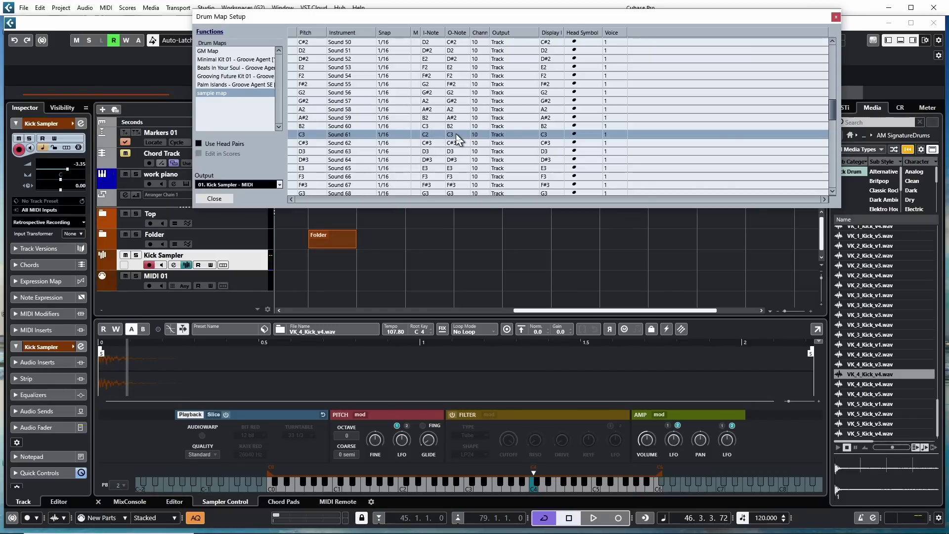
{"action": "double_click", "coordinate": [455, 133]}
{"action": "type", "text": "C4"}
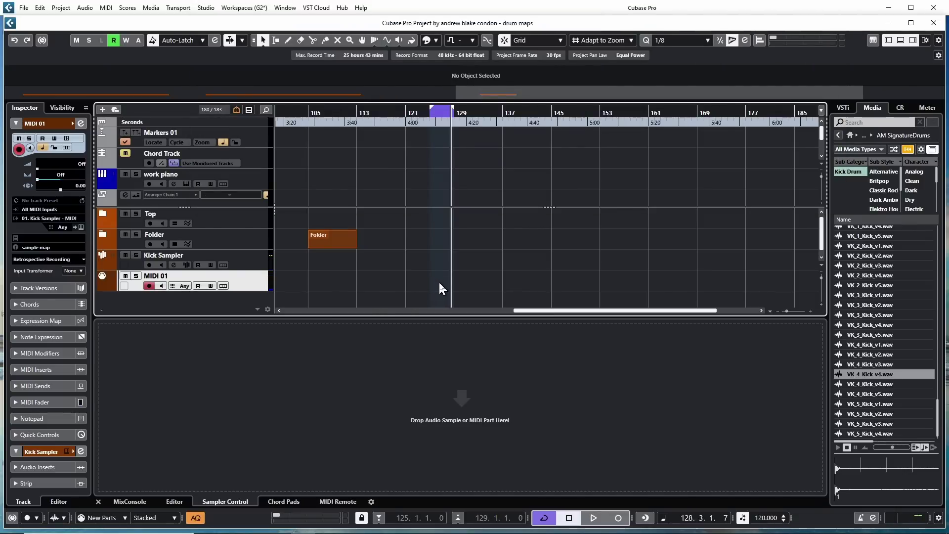
Step: Record a kick take on the MIDI 01 track from bar 125 to 129 and play it back
{"action": "key", "text": "KP_Multiply"}
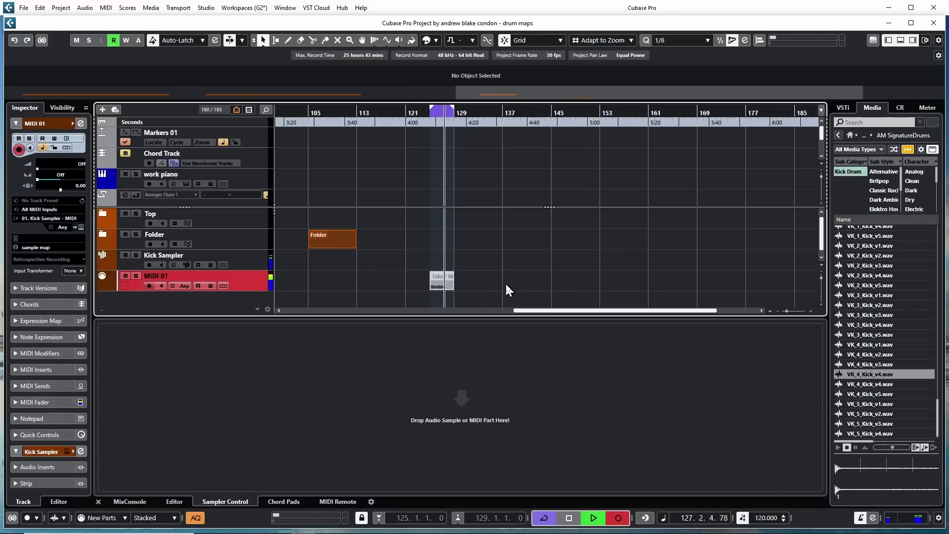
{"action": "key", "text": "space"}
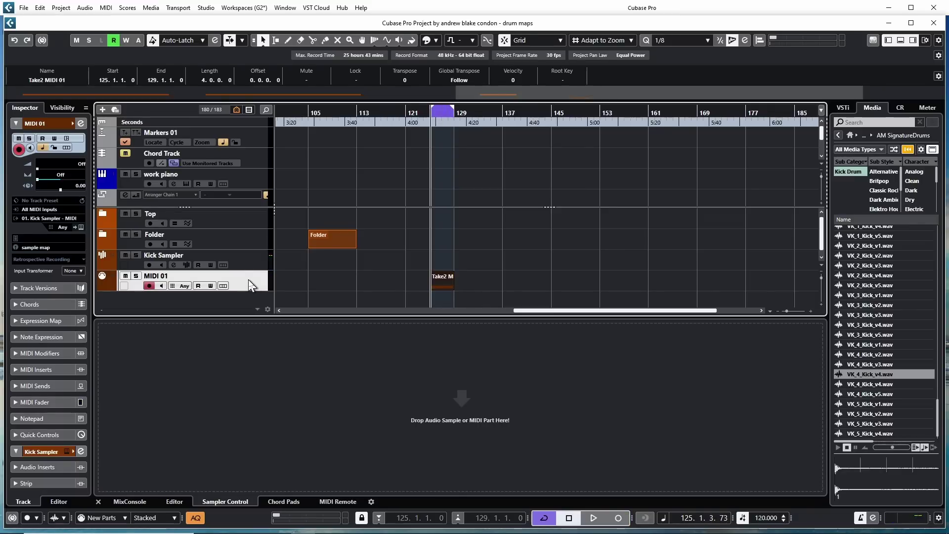
{"action": "key", "text": "space"}
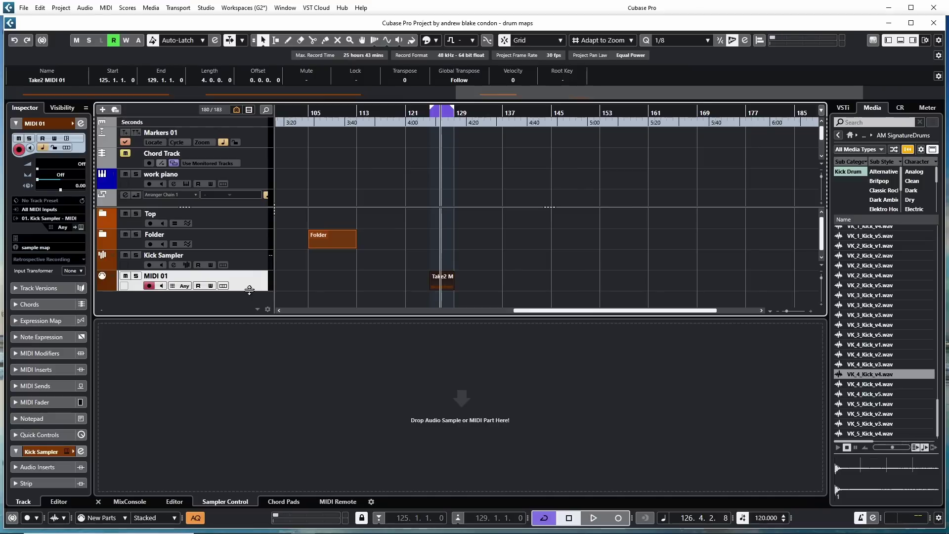
Step: Move the recorded part to the Kick Sampler track, play it from bar 125, and return it to MIDI 01
{"action": "left_click_drag", "start_coordinate": [447, 286], "coordinate": [447, 267]}
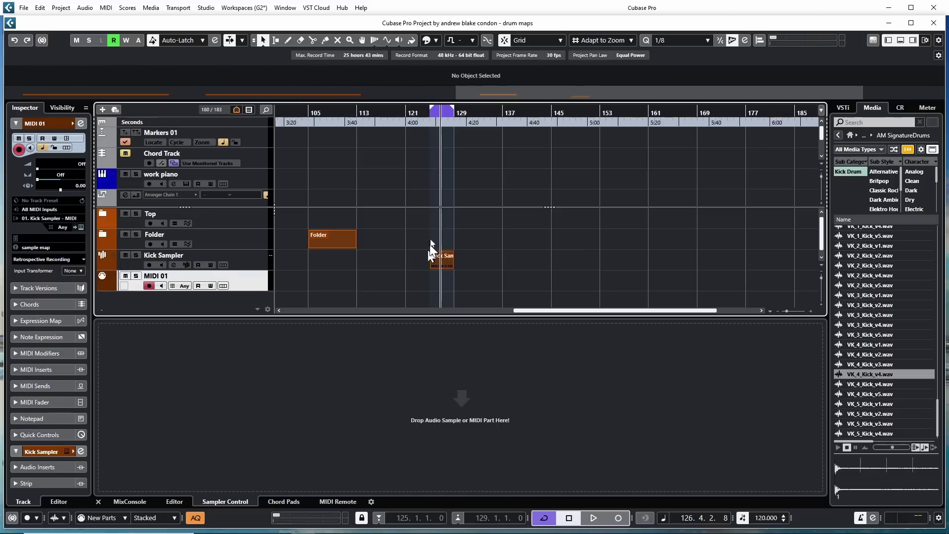
{"action": "left_click", "coordinate": [431, 113]}
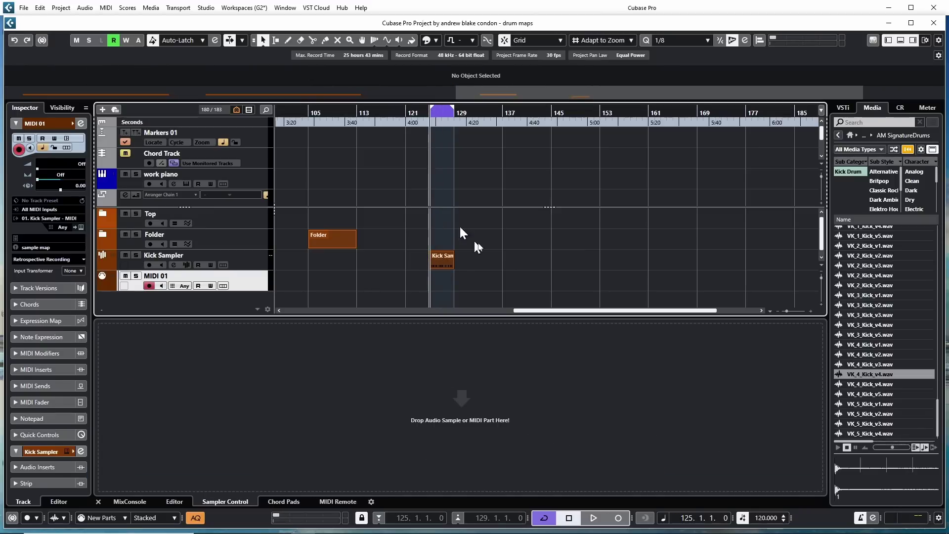
{"action": "key", "text": "space"}
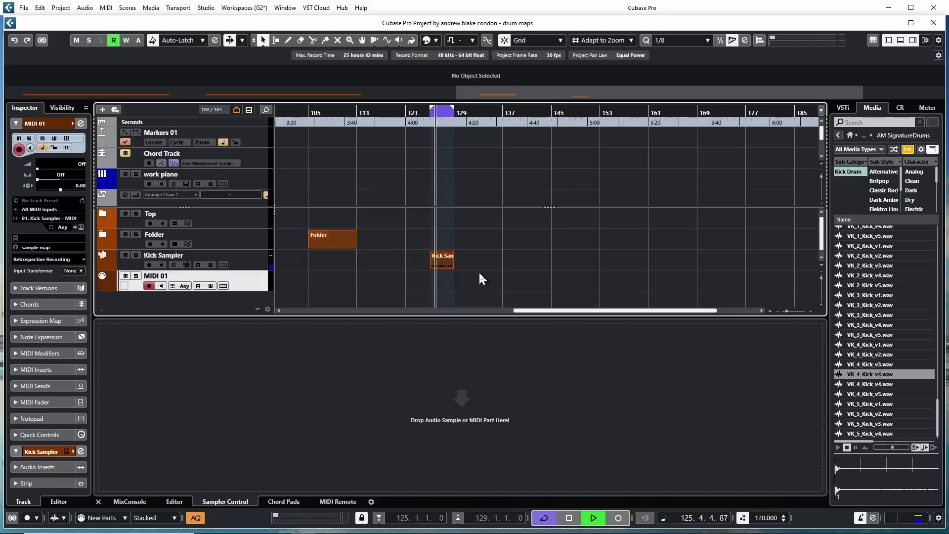
{"action": "left_click_drag", "start_coordinate": [449, 259], "coordinate": [449, 281]}
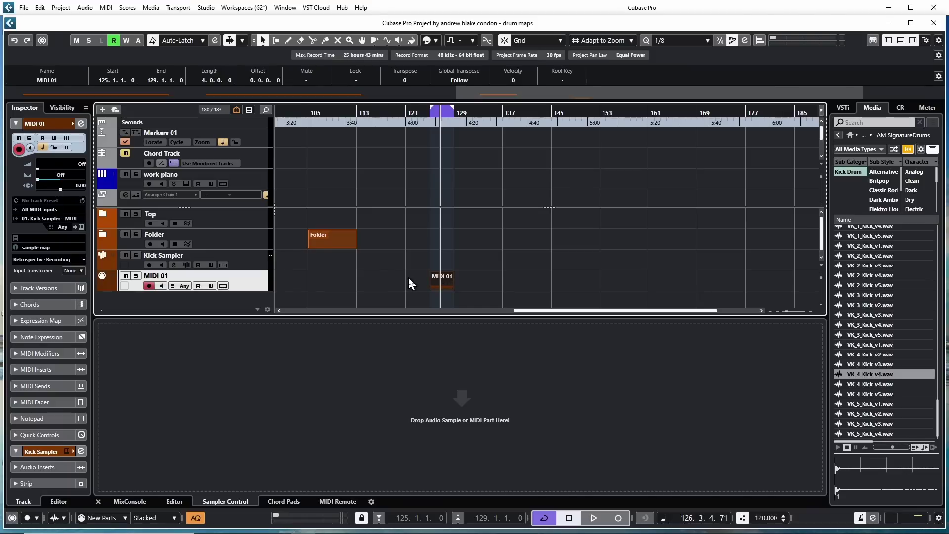
Step: Apply O-Note Conversion to the MIDI 01 part and move the part to the Kick Sampler track
{"action": "left_click", "coordinate": [108, 9]}
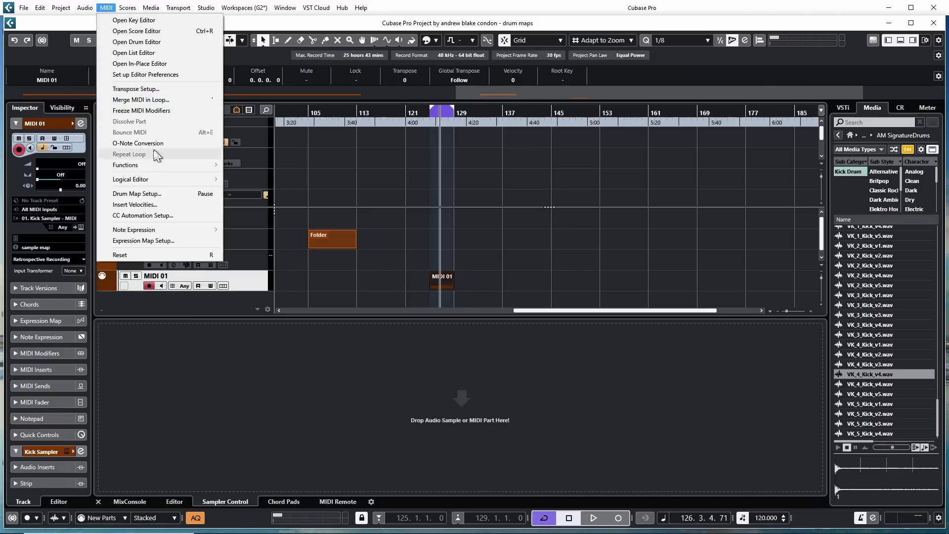
{"action": "left_click", "coordinate": [126, 145]}
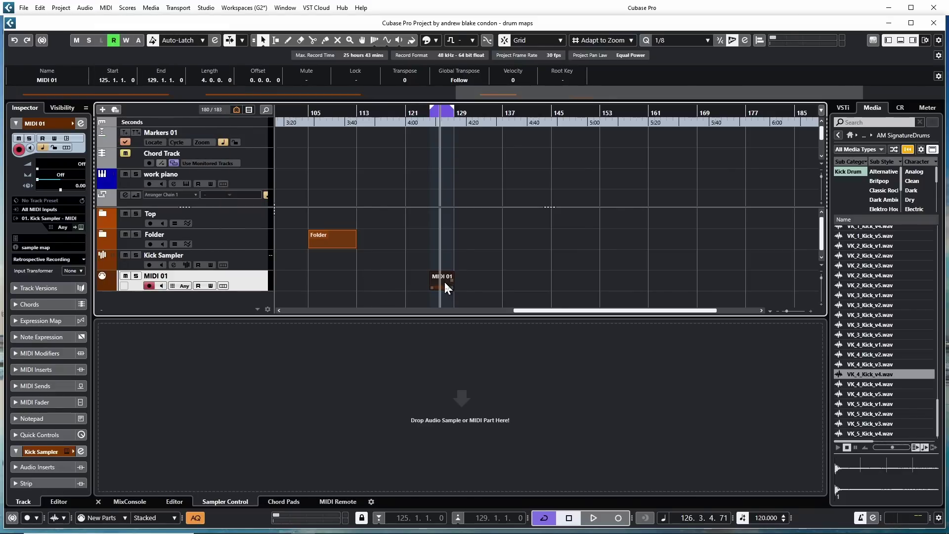
{"action": "left_click_drag", "start_coordinate": [445, 283], "coordinate": [447, 265]}
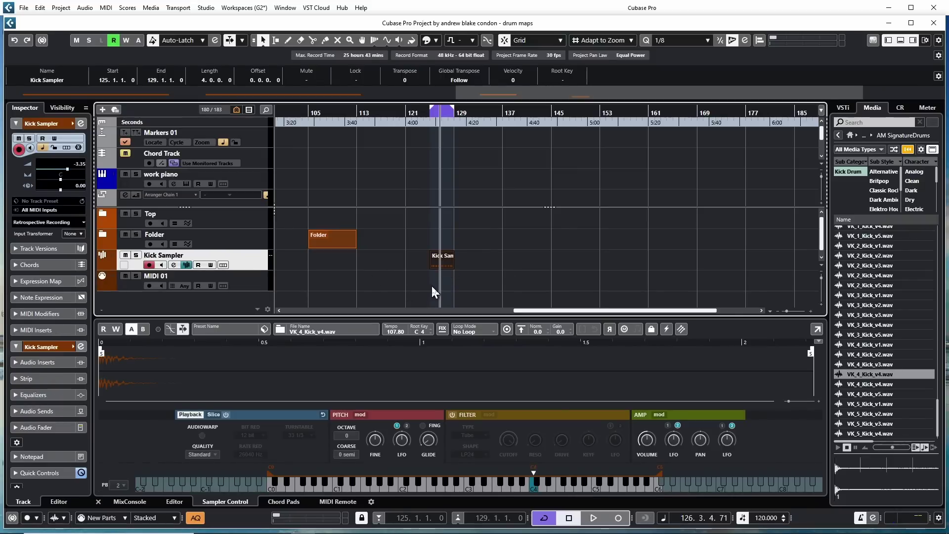
Step: Play the converted part on the Kick Sampler track from bar 125
{"action": "key", "text": "space"}
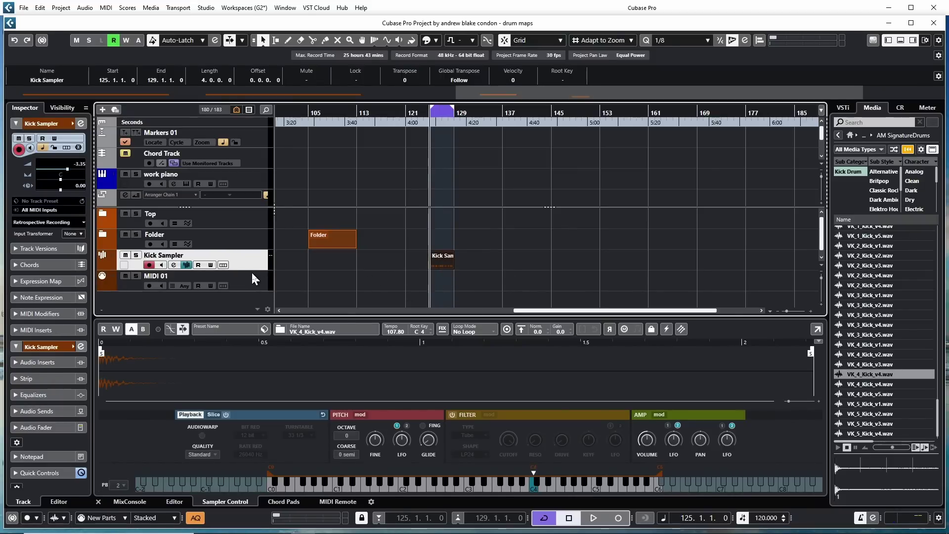
{"action": "key", "text": "space"}
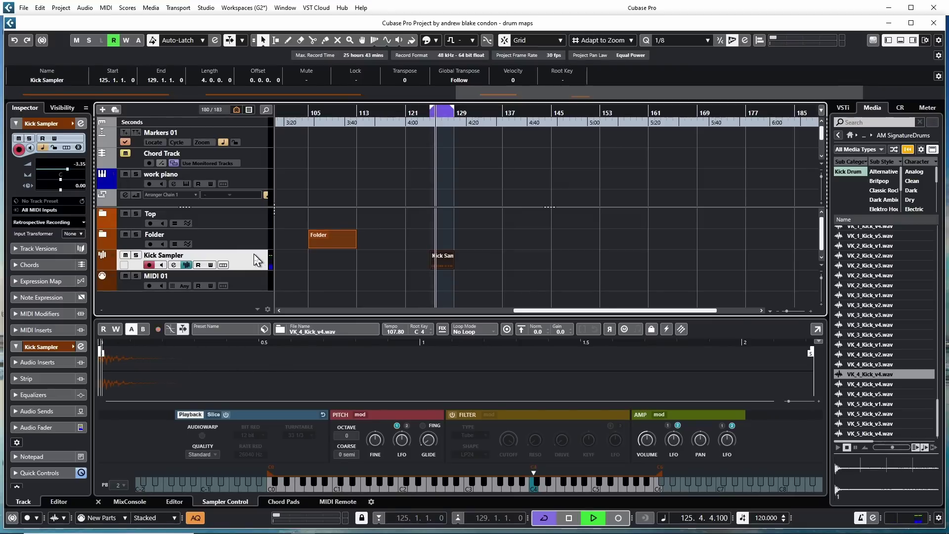
{"action": "key", "text": "space"}
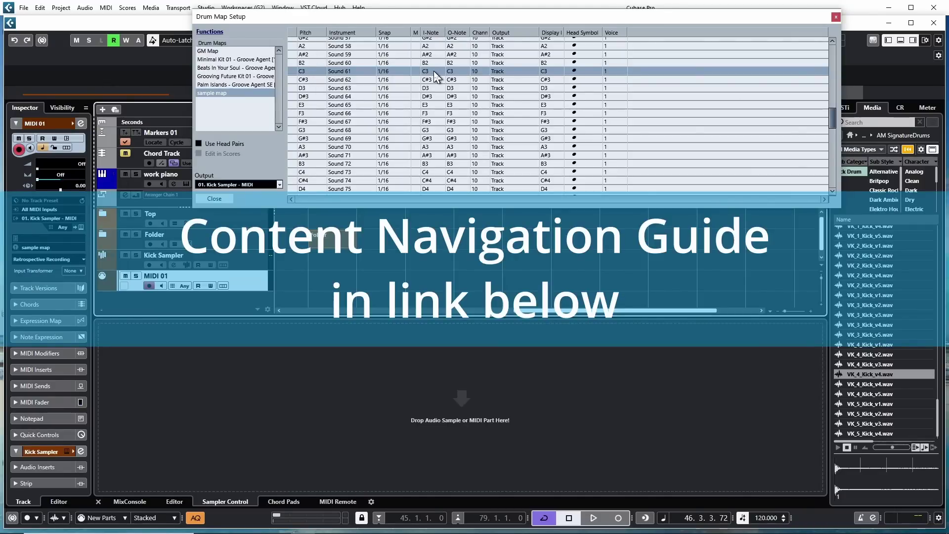
Step: Set the I-Note of Sound 61 (pitch C3) in the sample map drum map to C2
{"action": "double_click", "coordinate": [432, 72]}
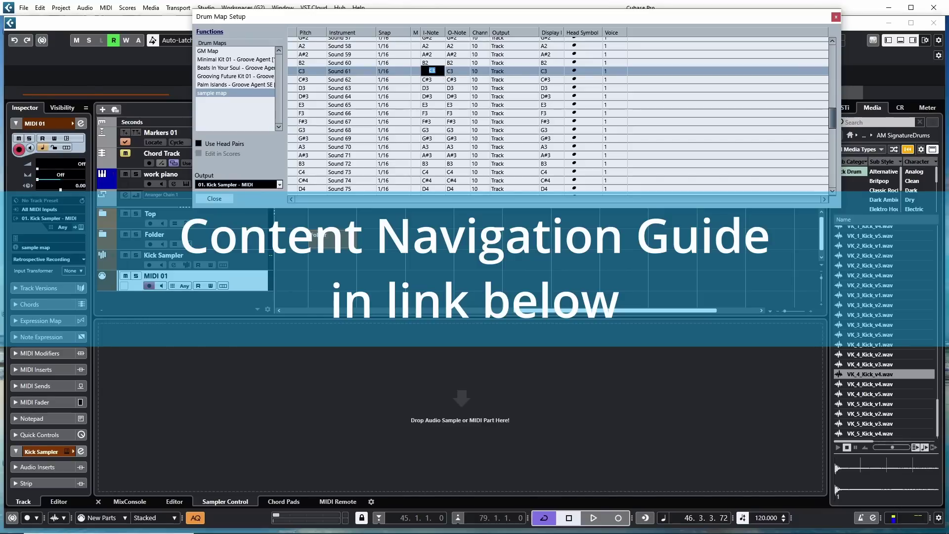
{"action": "scroll", "coordinate": [432, 71], "scroll_direction": "down", "scroll_amount": 12}
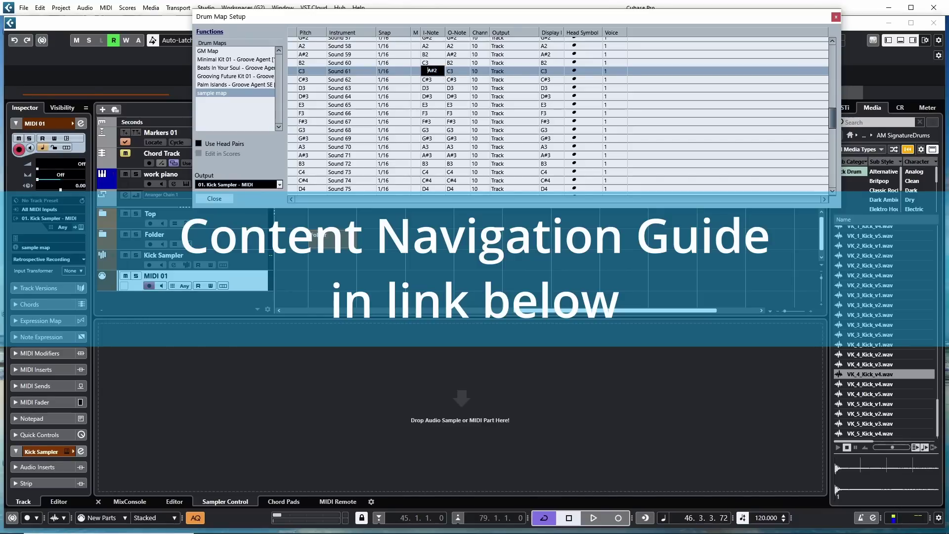
{"action": "left_click", "coordinate": [636, 72]}
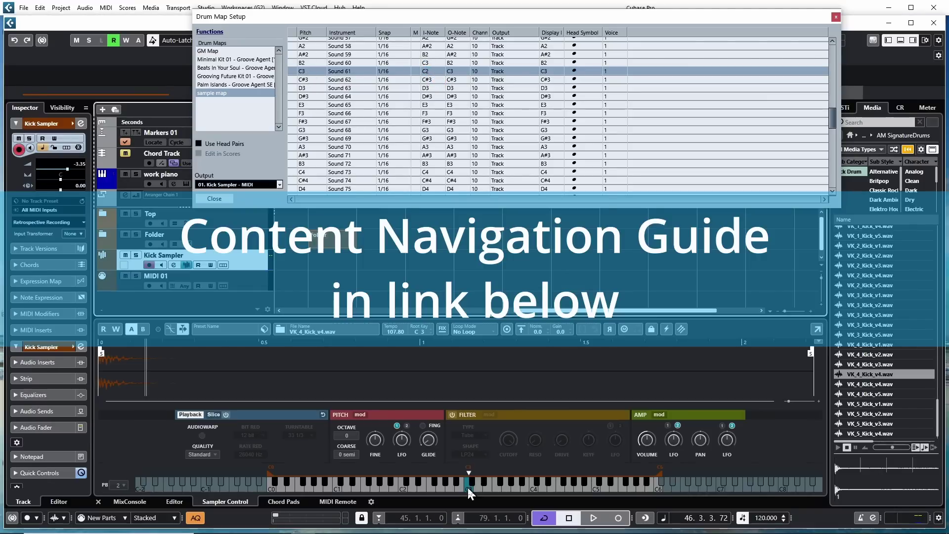
Step: Move the Kick Sampler's root key to C4 and raise the O-Note of Sound 61 in the drum map towards that key
{"action": "left_click", "coordinate": [468, 489]}
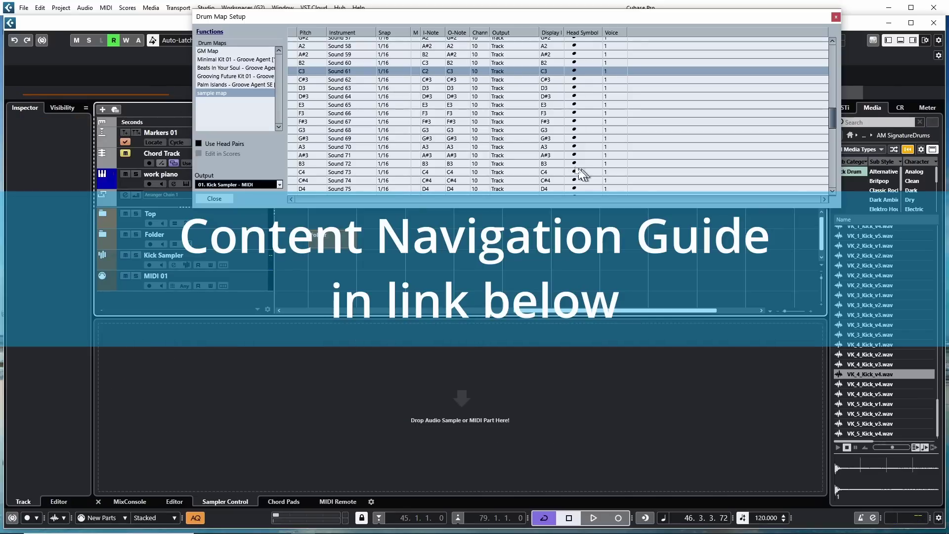
{"action": "scroll", "coordinate": [531, 157], "scroll_direction": "up", "scroll_amount": 2}
{"action": "scroll", "coordinate": [531, 157], "scroll_direction": "up", "scroll_amount": 2}
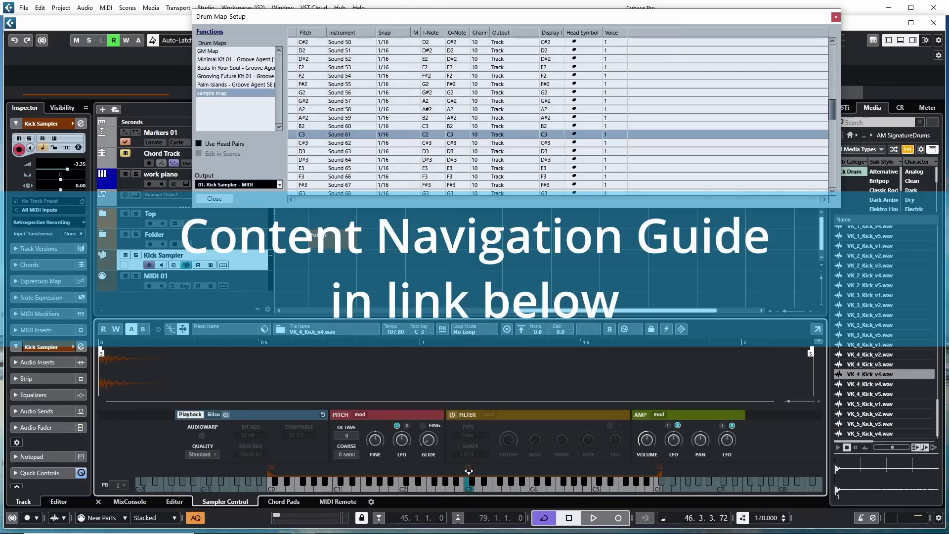
{"action": "left_click_drag", "start_coordinate": [466, 489], "coordinate": [537, 478]}
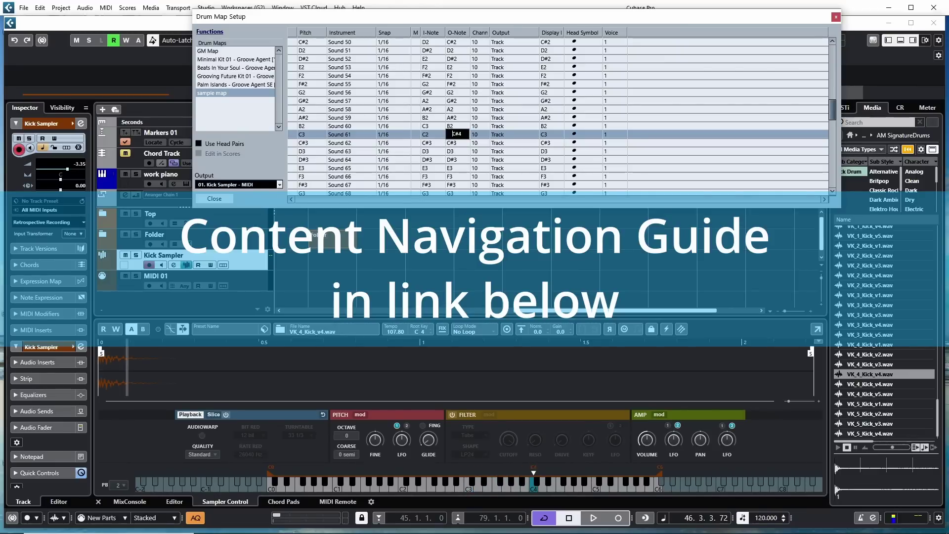
{"action": "key", "text": "Return"}
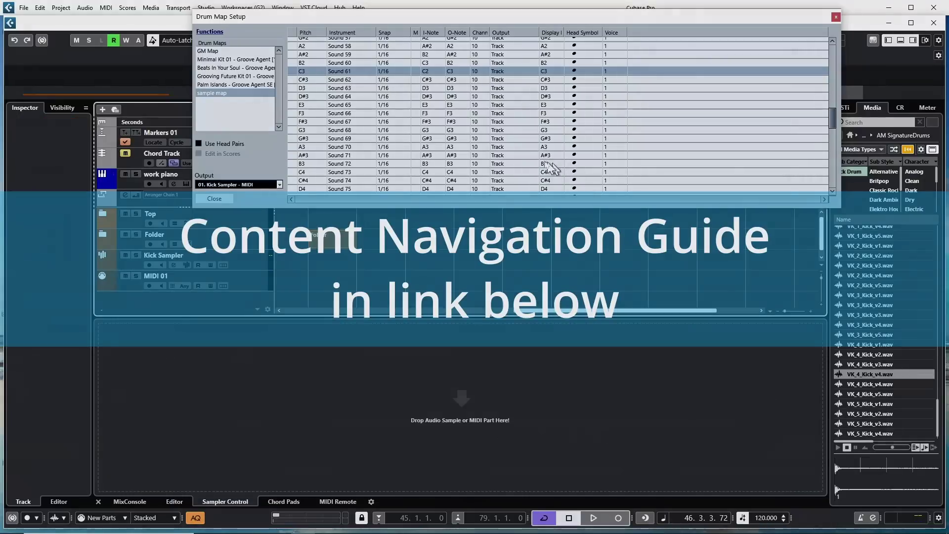
{"action": "scroll", "coordinate": [552, 168], "scroll_direction": "up", "scroll_amount": 3}
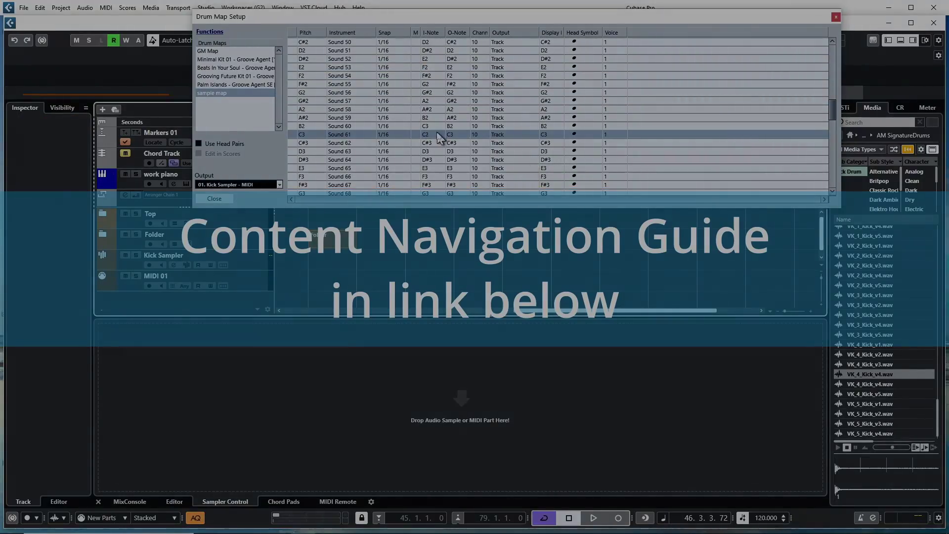